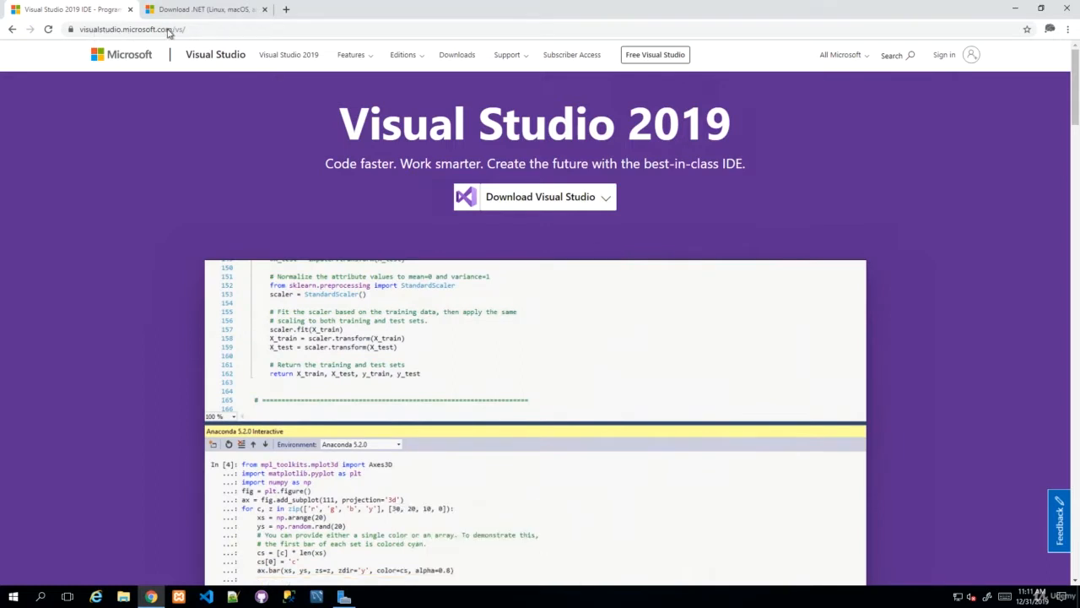
# Step: Open the Download Visual Studio dropdown to list the Community, Professional and Enterprise 2019 editions
pyautogui.click(584, 201)
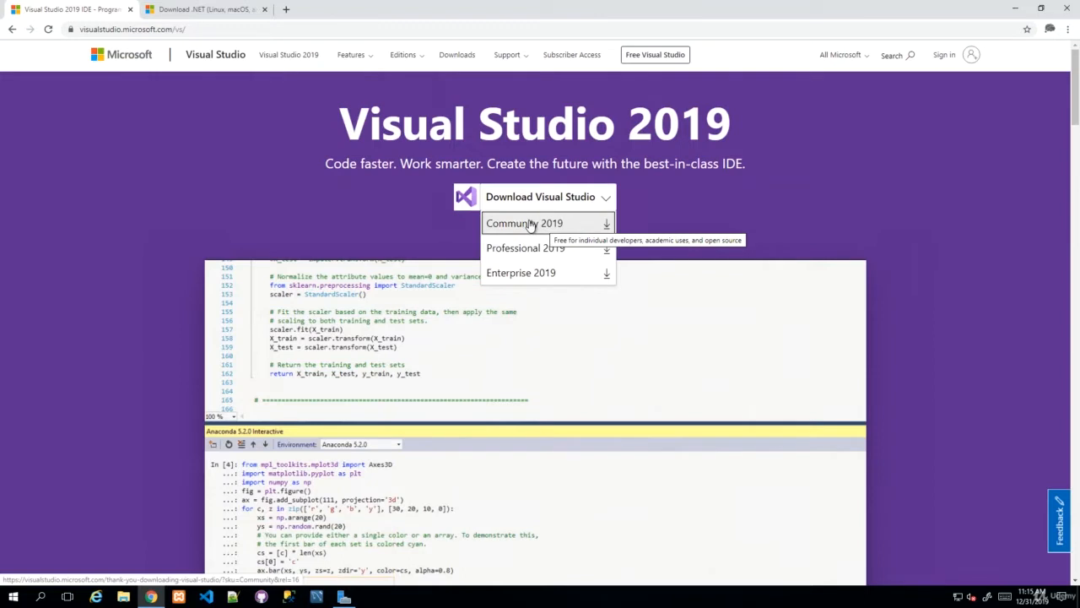
# Step: Download the Community 2019 installer and run it past the security warning
pyautogui.click(529, 223)
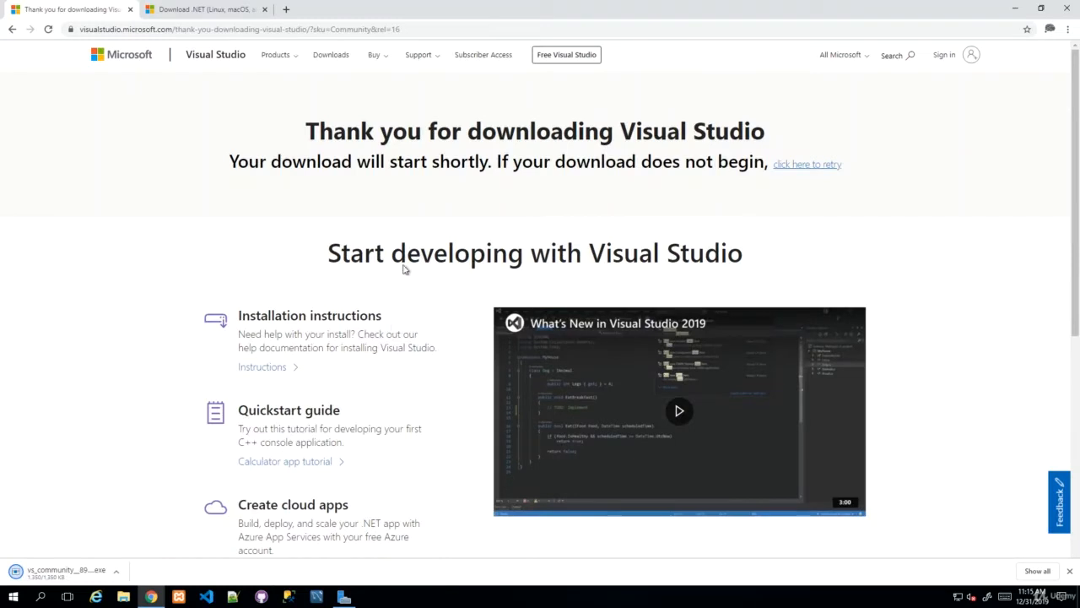
pyautogui.doubleClick(430, 254)
pyautogui.click(97, 473)
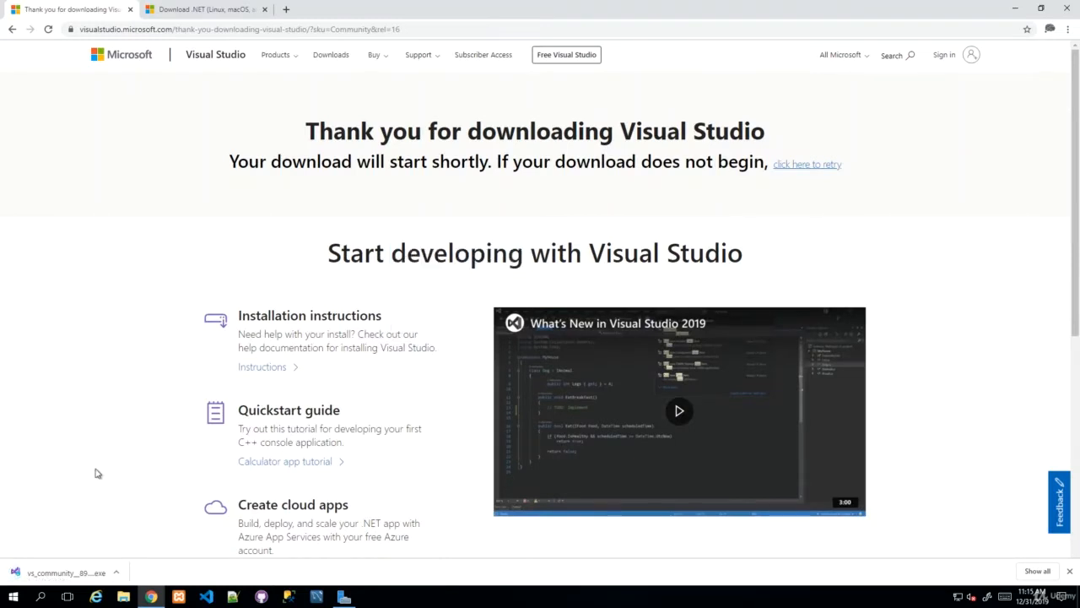
pyautogui.click(65, 573)
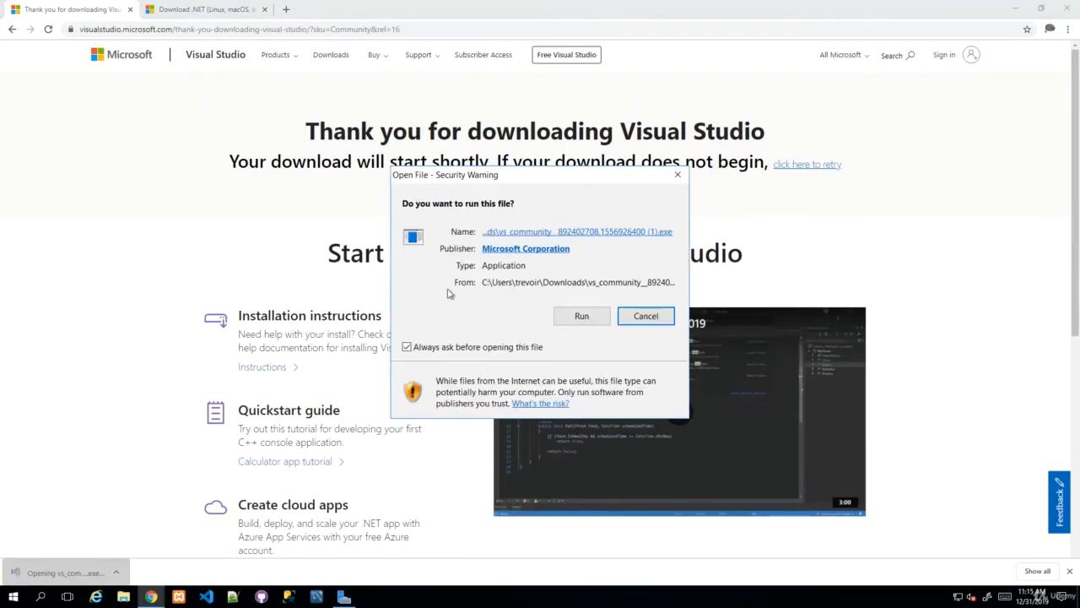
pyautogui.click(565, 315)
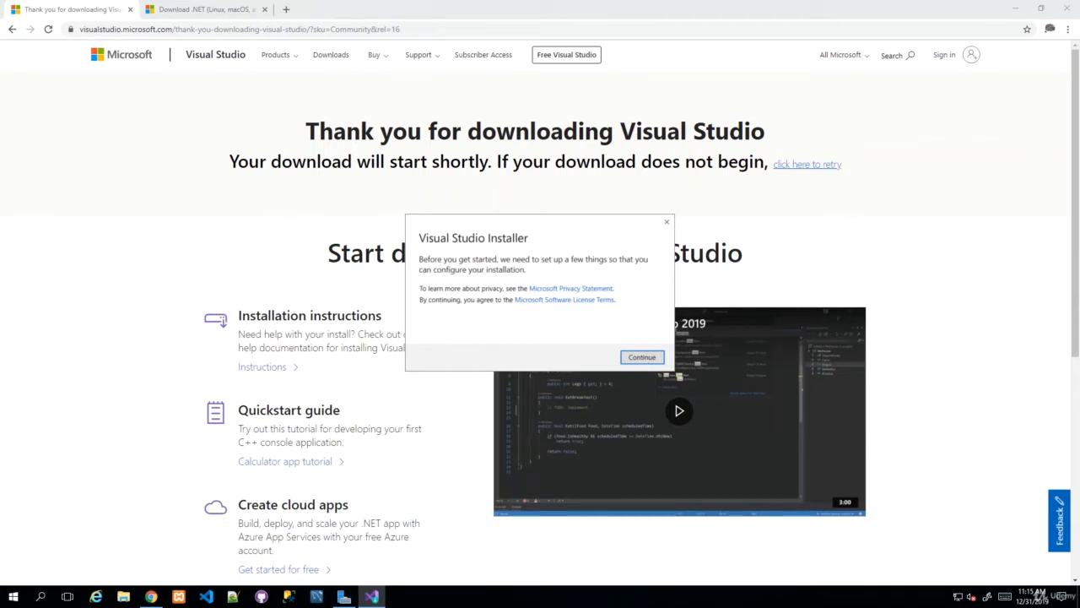
# Step: Accept the privacy and license terms in the Visual Studio Installer prompt to begin setup
pyautogui.click(642, 357)
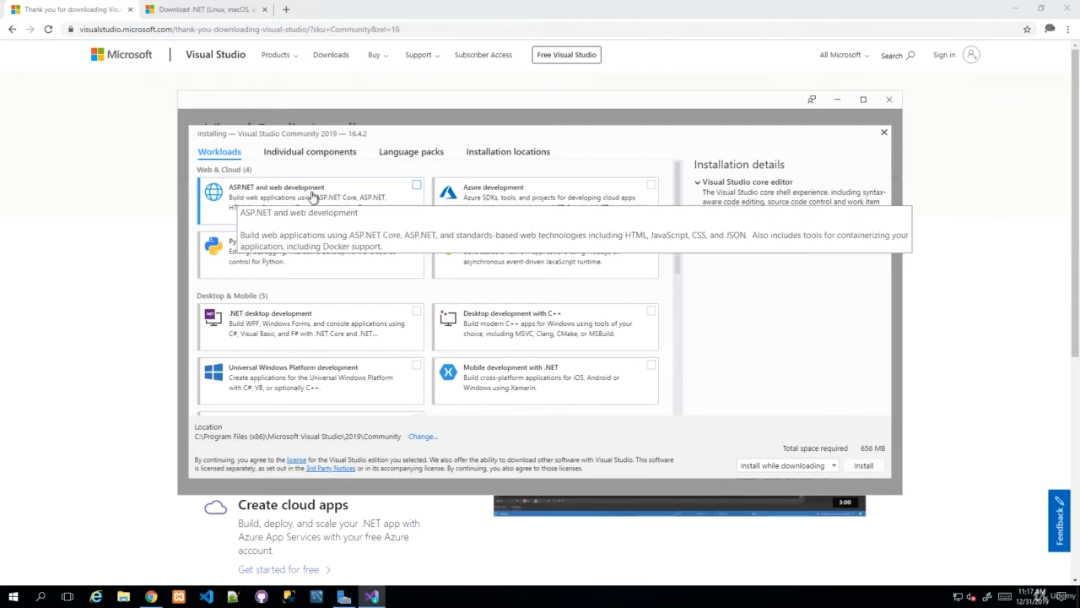
# Step: Tick ASP.NET and web development plus the optional .NET Framework 4.6.1–4.8 development tools
pyautogui.click(416, 185)
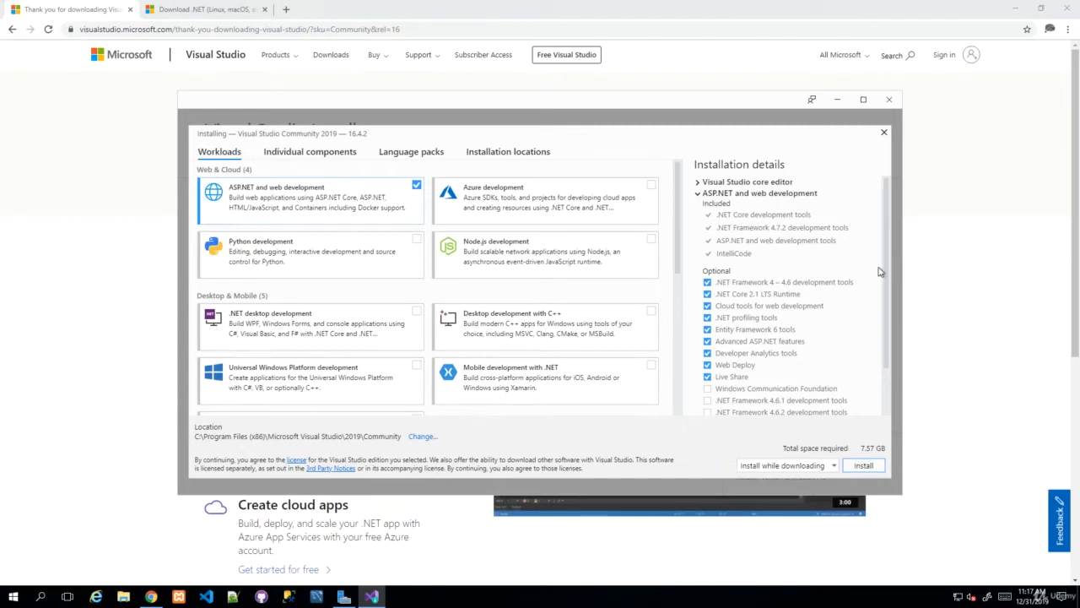
pyautogui.moveTo(884, 268); pyautogui.dragTo(884, 332)
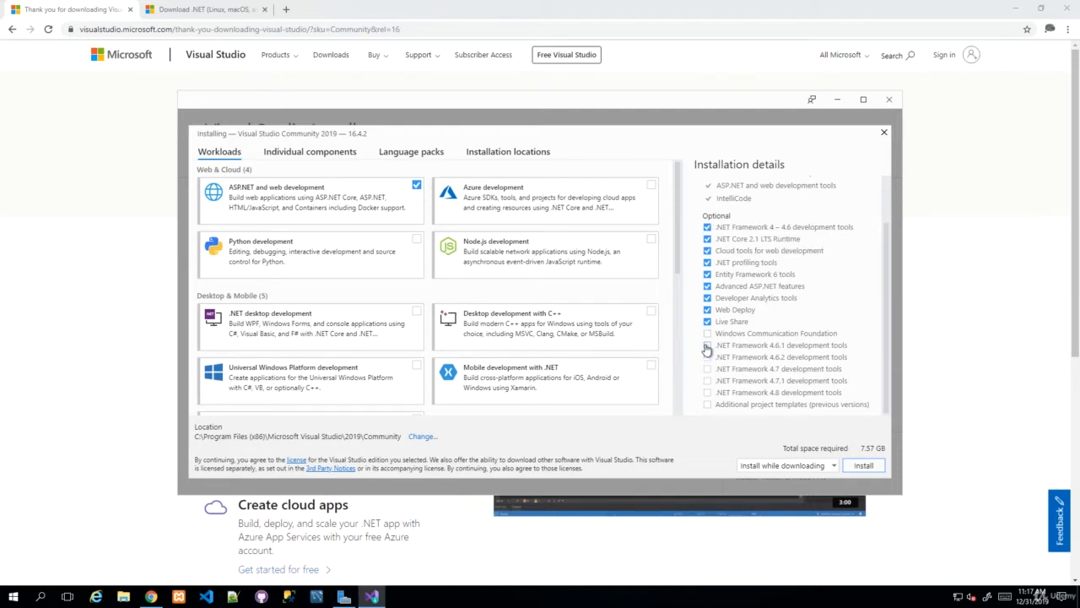
pyautogui.click(708, 380)
pyautogui.click(707, 392)
pyautogui.click(708, 368)
pyautogui.click(707, 357)
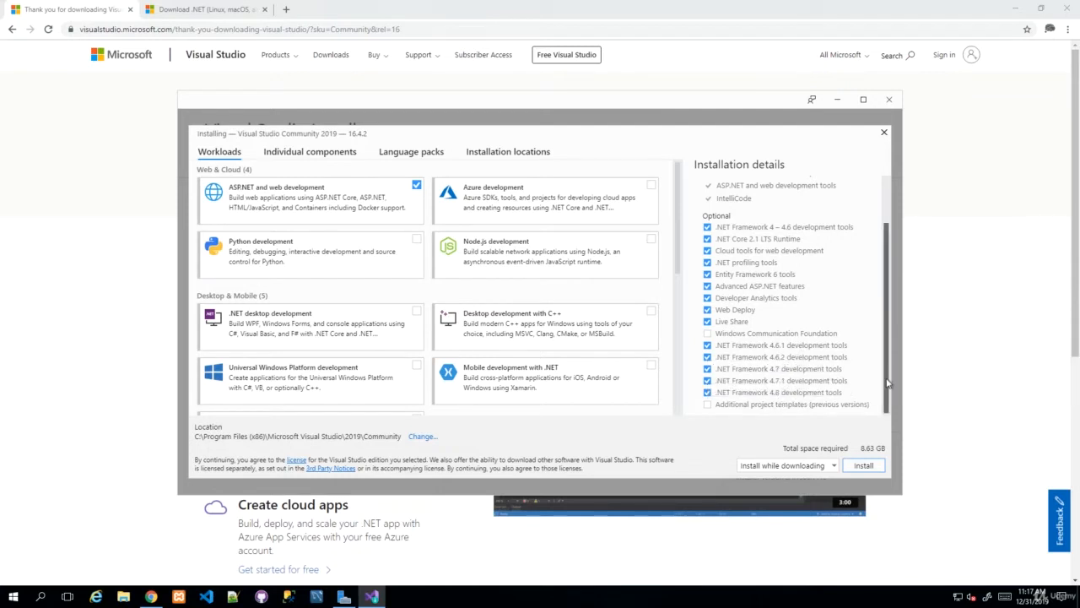
pyautogui.moveTo(888, 387); pyautogui.dragTo(892, 282)
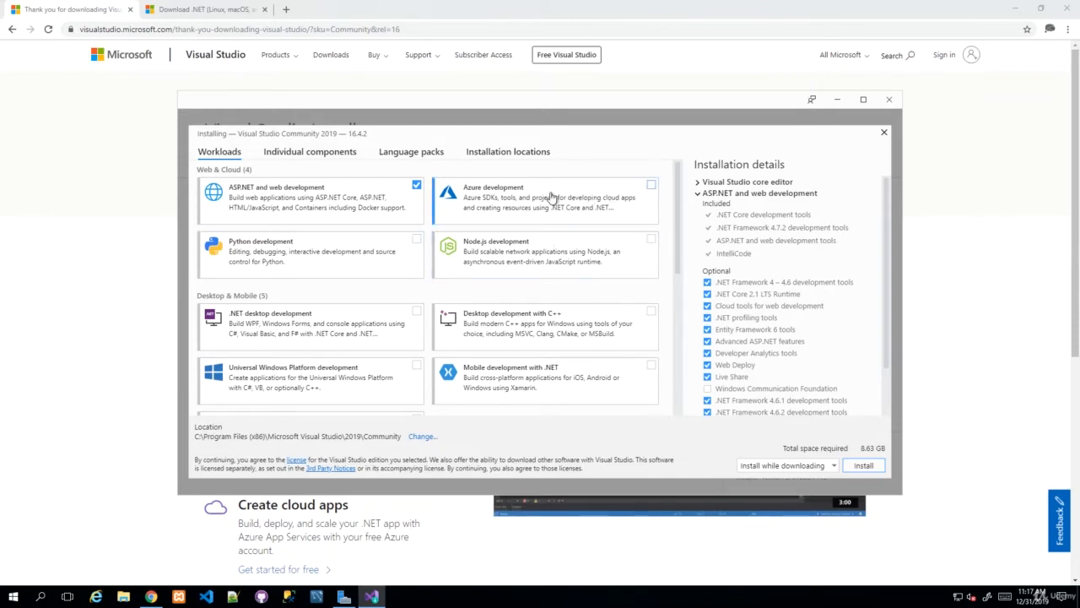
# Step: Tick the Azure development and .NET Core cross-platform development workloads
pyautogui.click(651, 185)
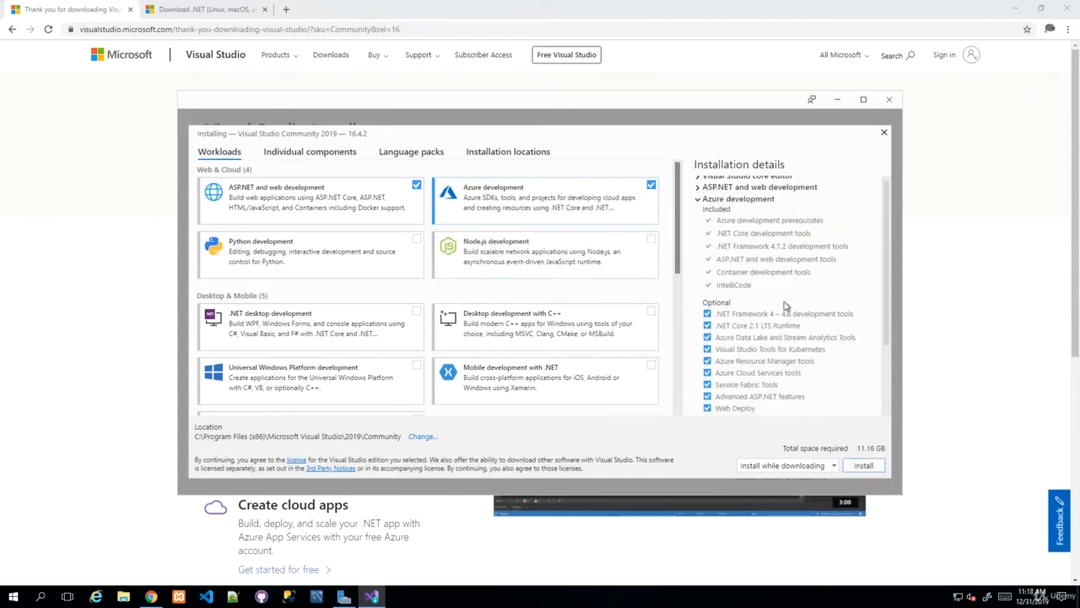
pyautogui.scroll(-3, 784, 301)
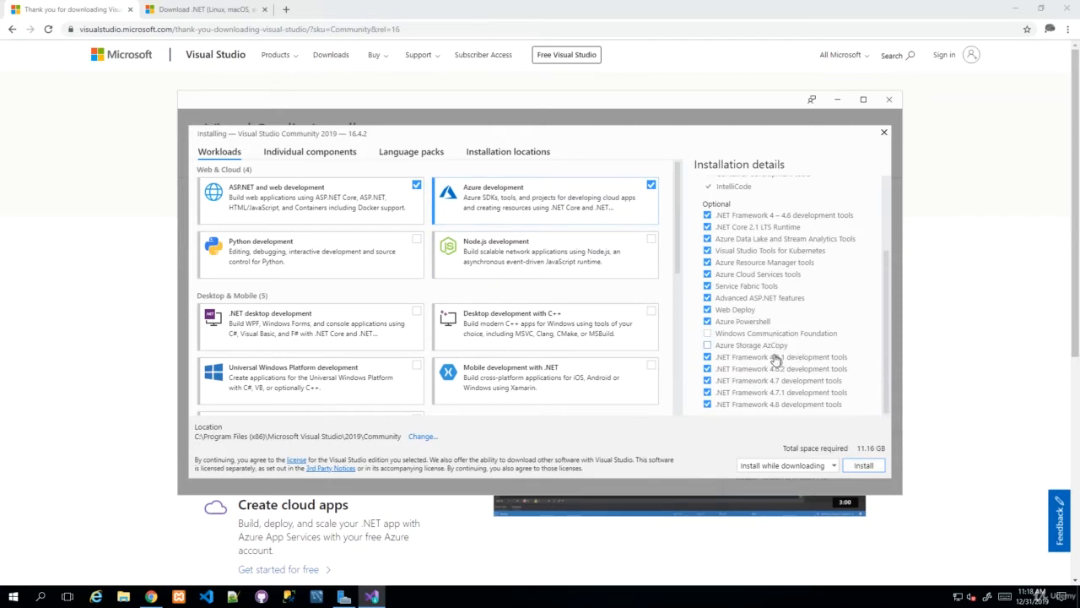
pyautogui.scroll(3, 756, 354)
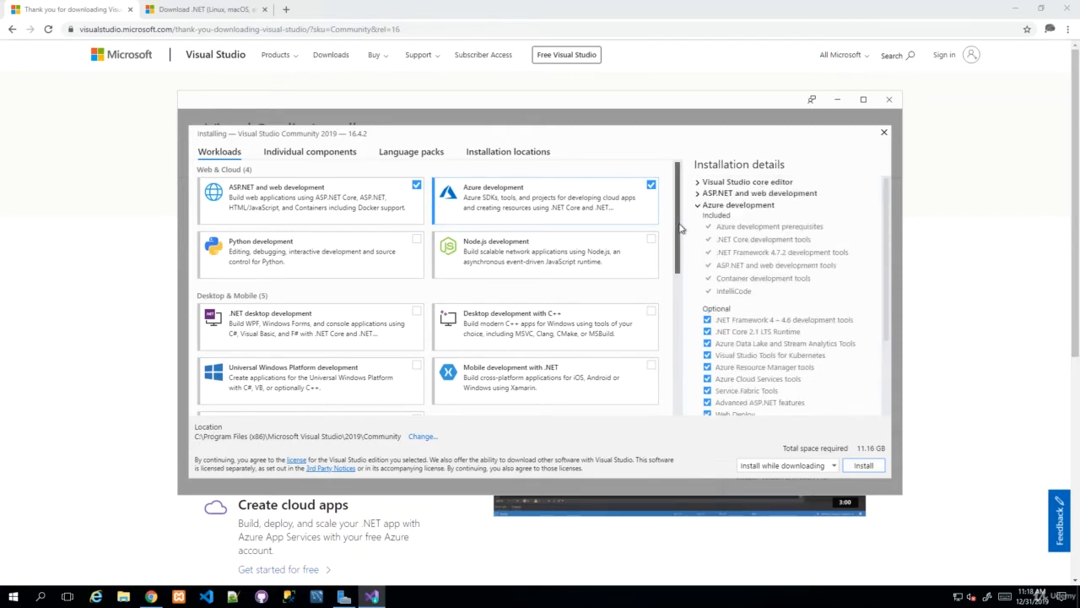
pyautogui.moveTo(678, 218); pyautogui.dragTo(672, 382)
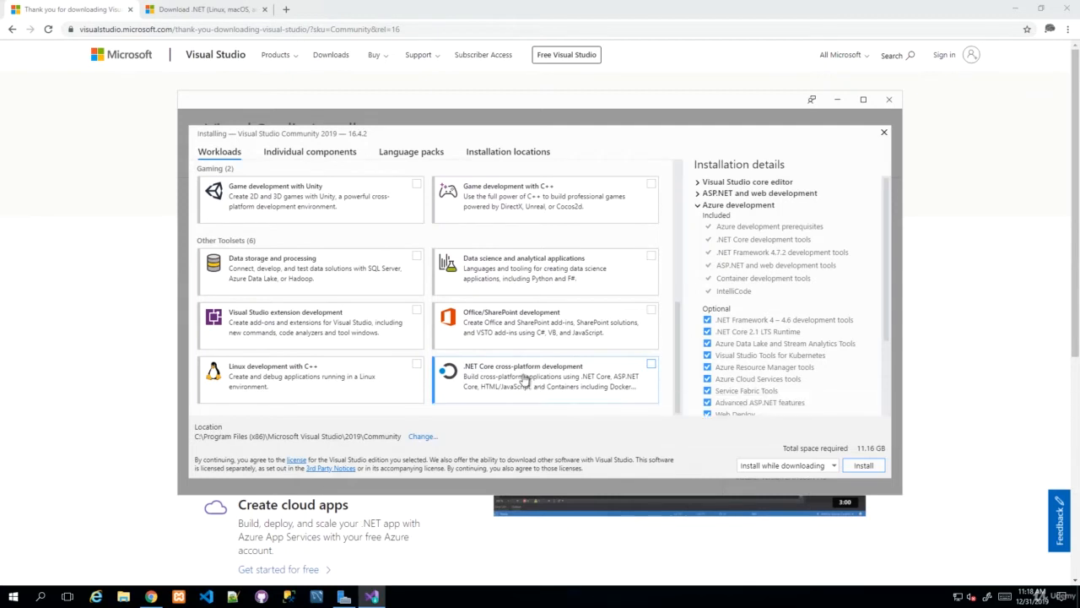
pyautogui.click(596, 381)
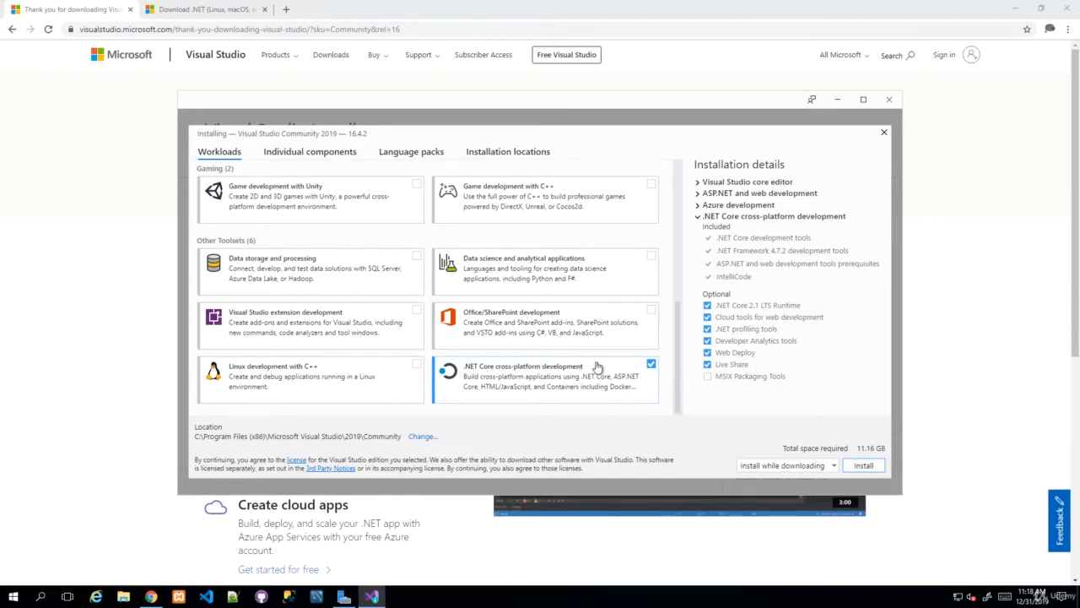
pyautogui.scroll(5, 597, 365)
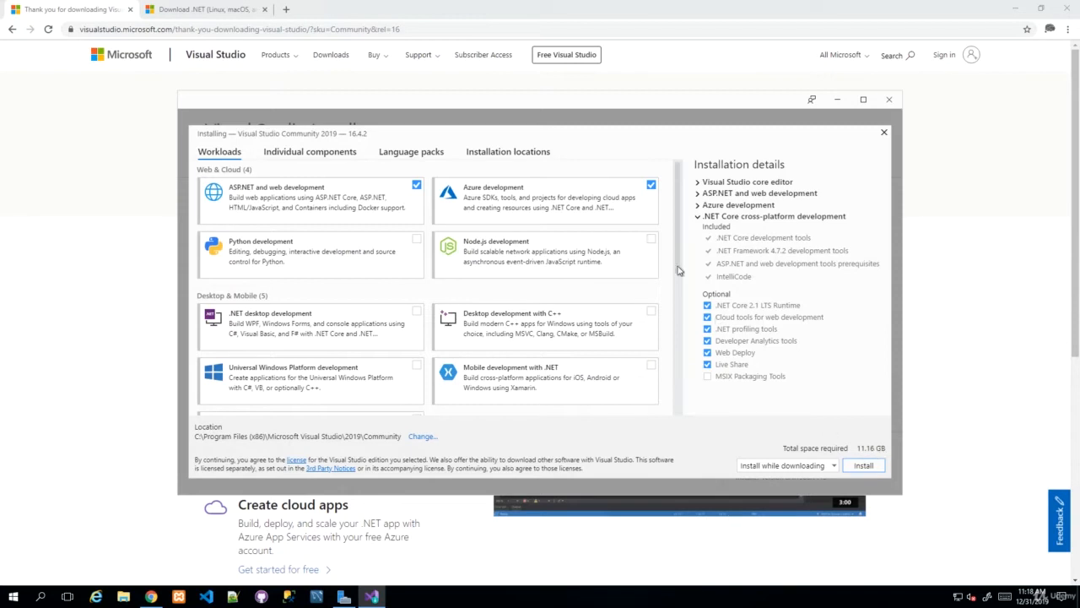
# Step: Untick Azure development, keeping .NET Core cross-platform development ticked at 8.63 GB total
pyautogui.click(650, 188)
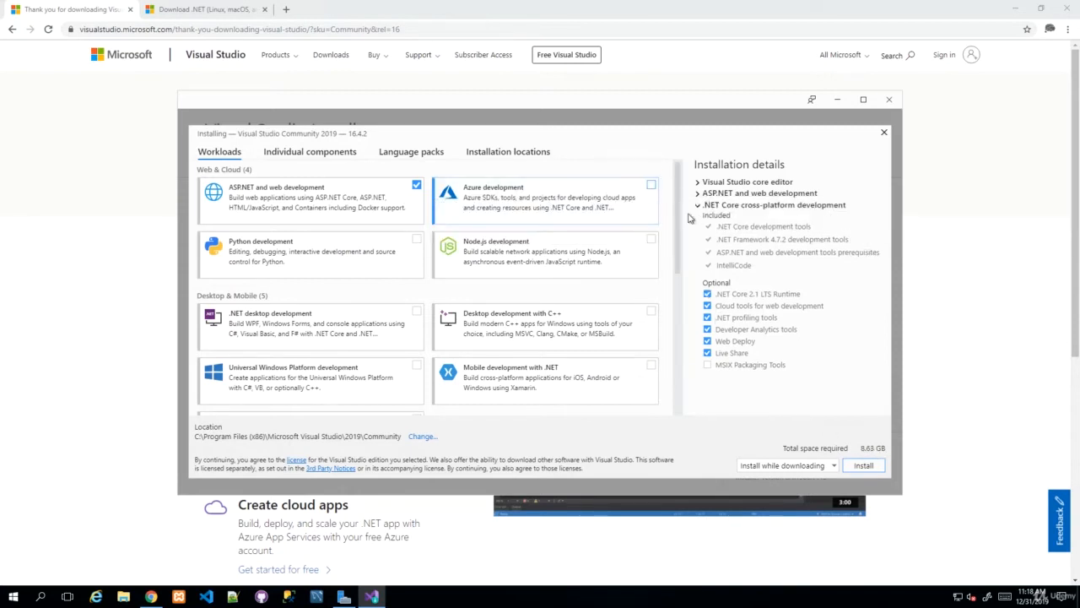
pyautogui.moveTo(680, 219); pyautogui.dragTo(677, 393)
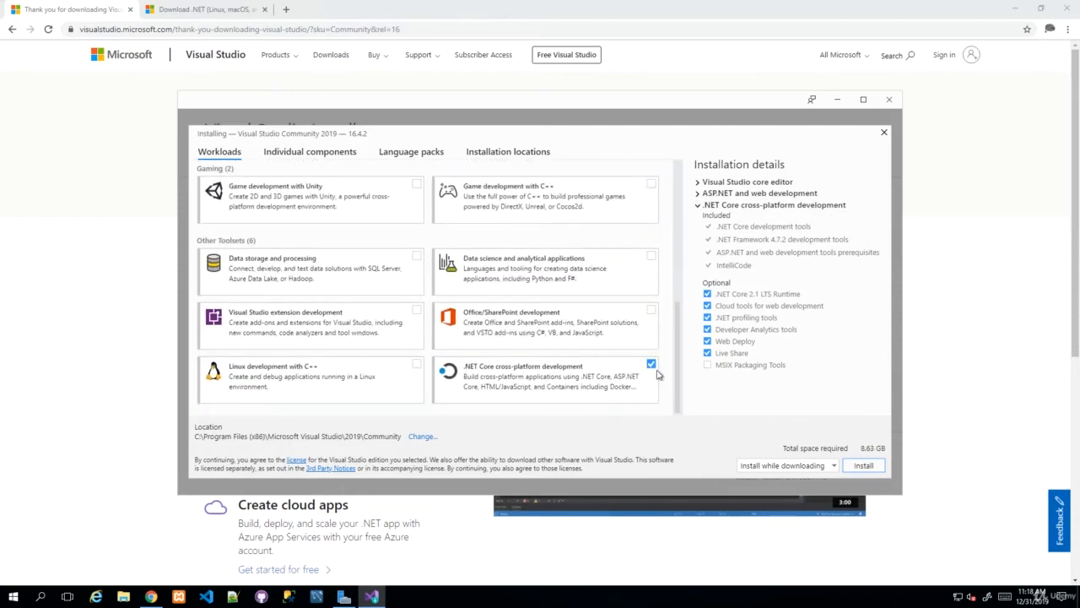
pyautogui.click(651, 365)
pyautogui.click(651, 366)
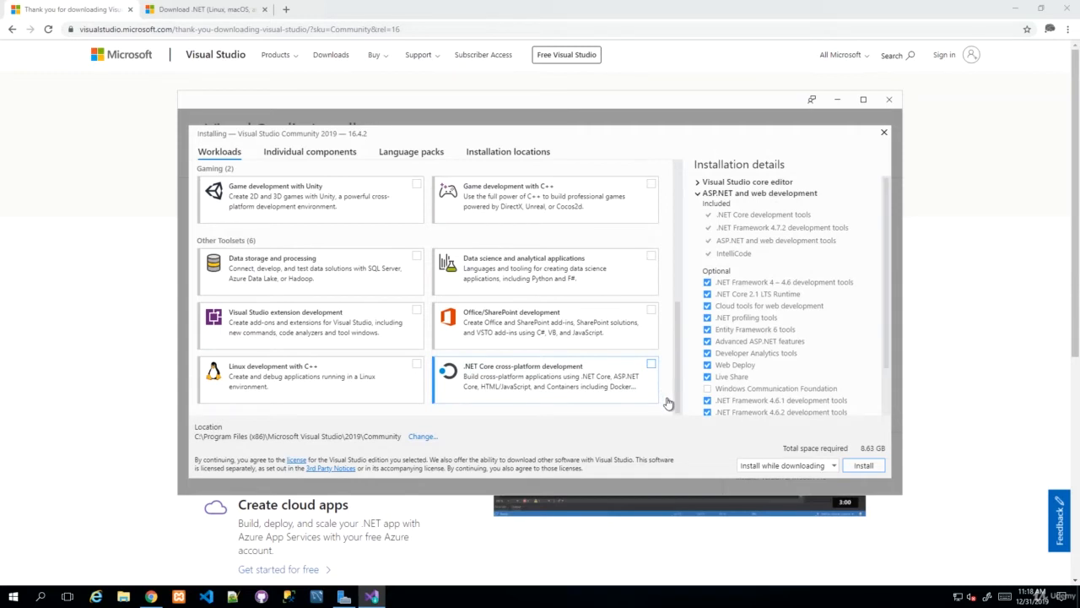
pyautogui.click(653, 365)
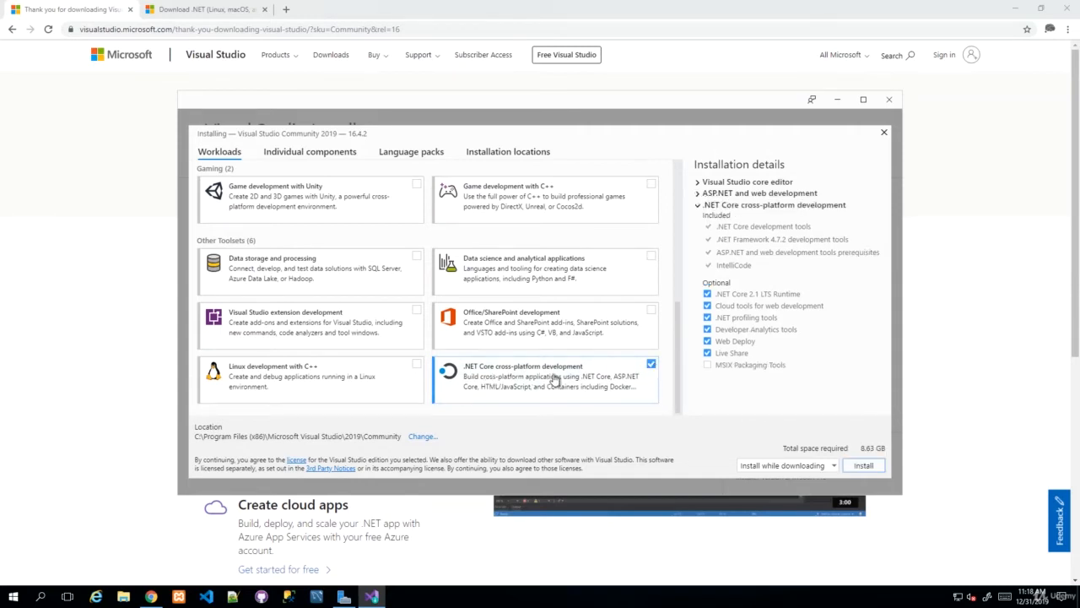
pyautogui.scroll(10, 560, 383)
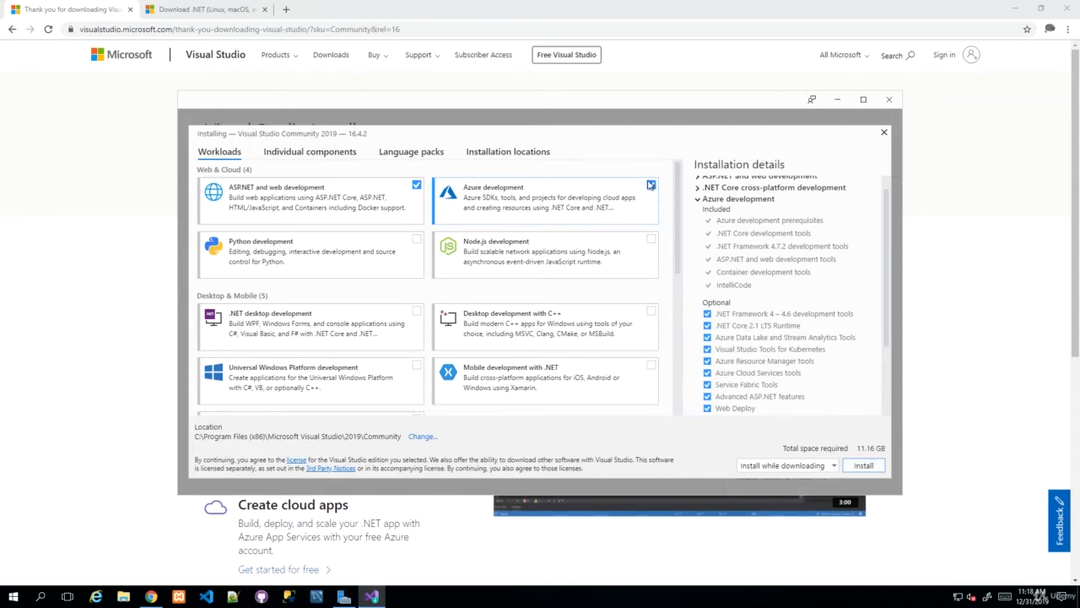
pyautogui.click(651, 186)
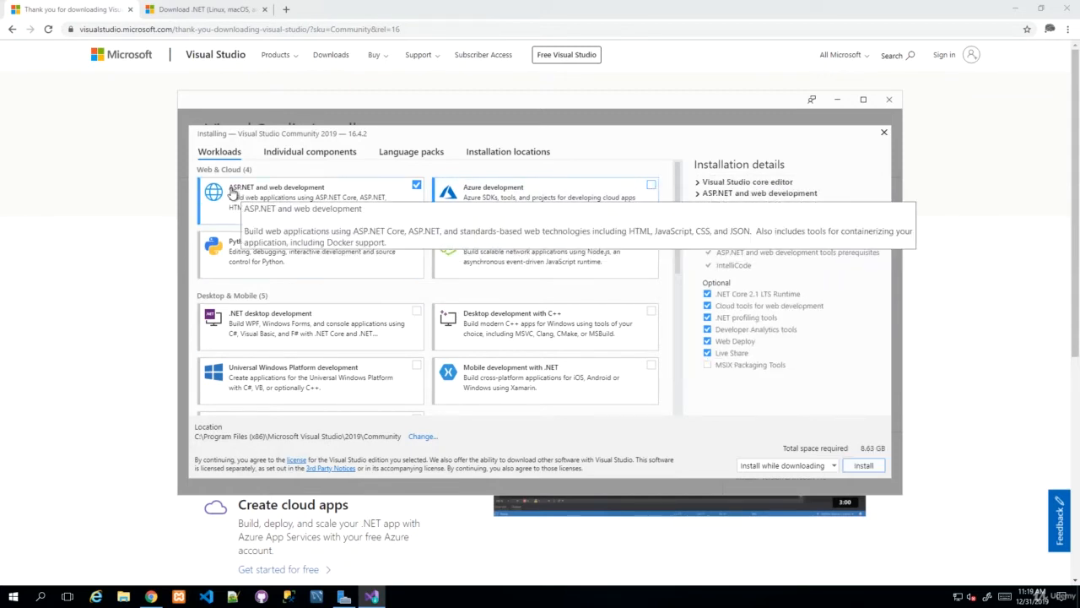
pyautogui.scroll(-10, 506, 338)
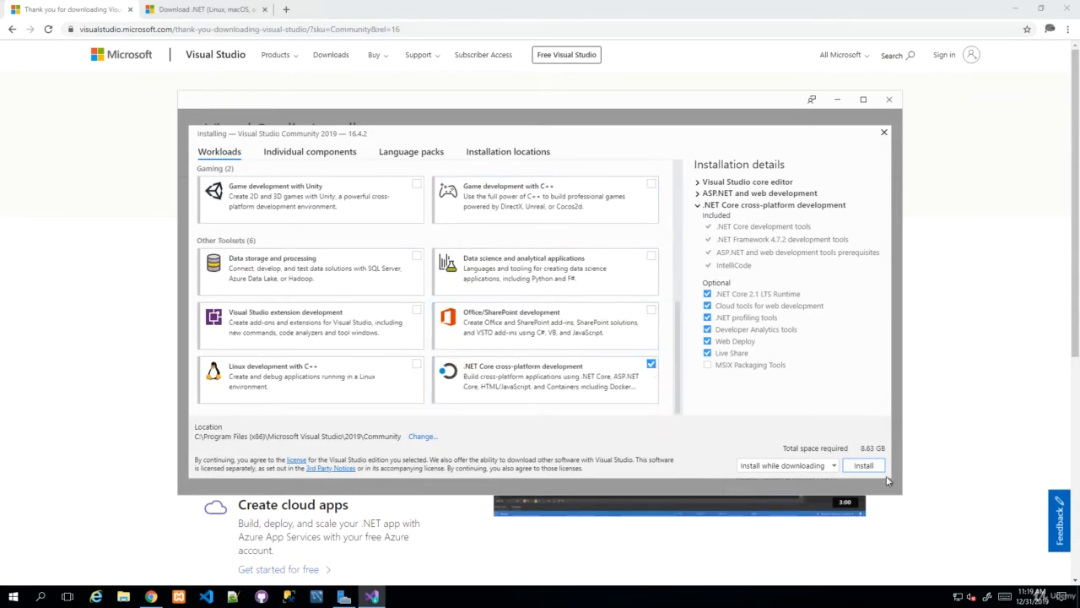
# Step: Install the selected workloads, postpone the reboot with 'Not now', and return to Chrome
pyautogui.click(865, 465)
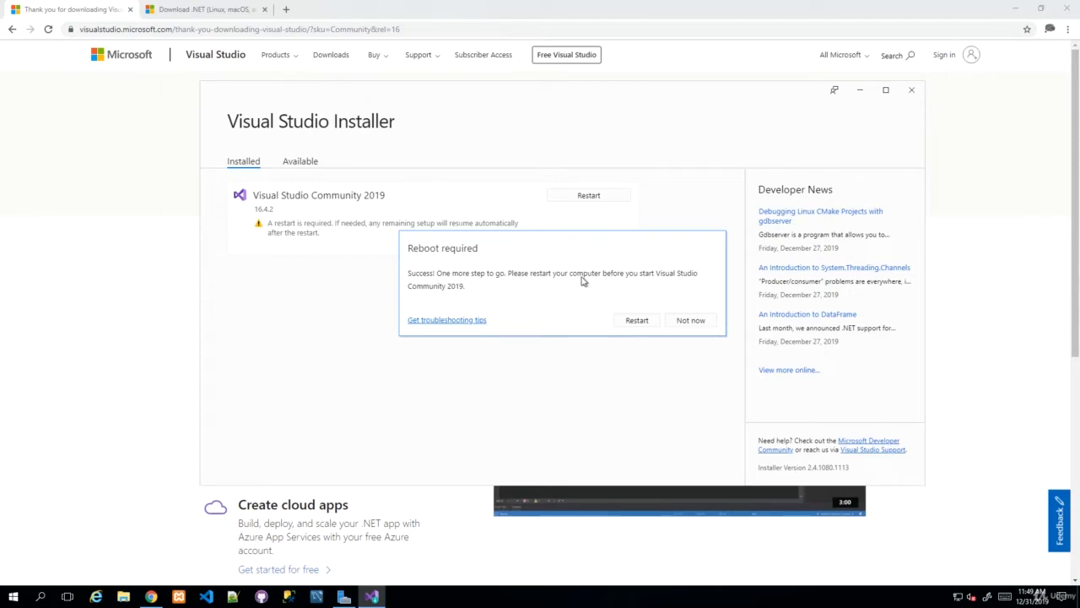
pyautogui.click(691, 321)
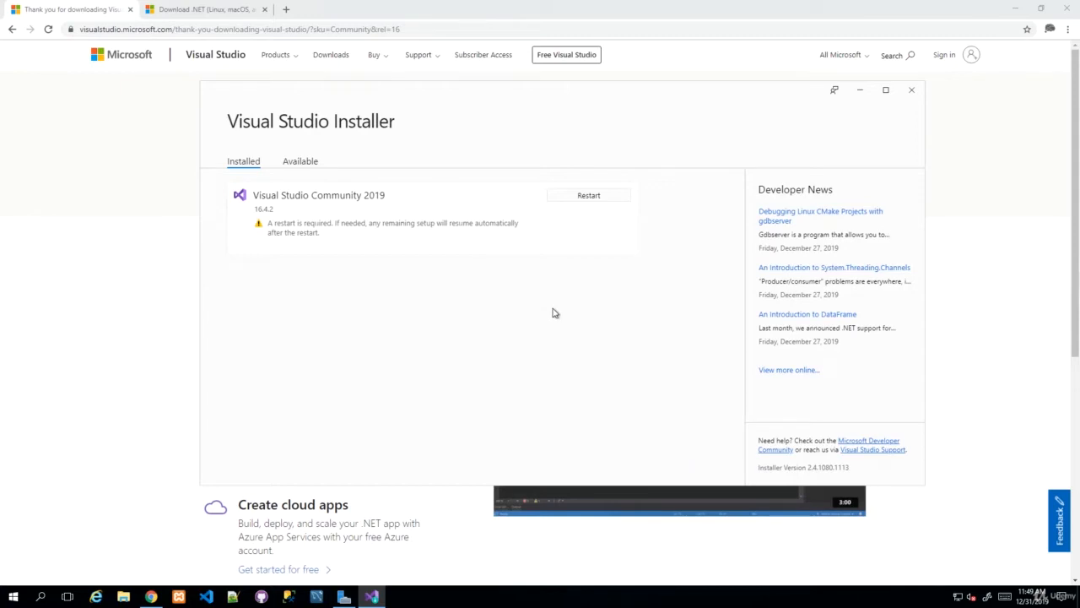
pyautogui.click(122, 195)
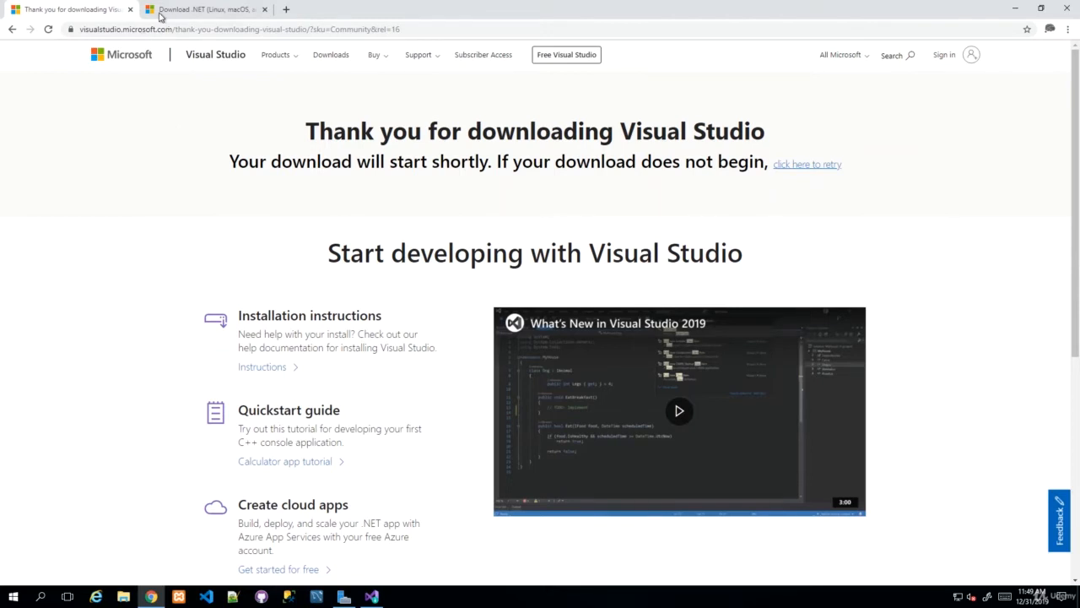
# Step: Switch to the .NET download page and highlight parts of its dotnet.microsoft.com address
pyautogui.click(187, 14)
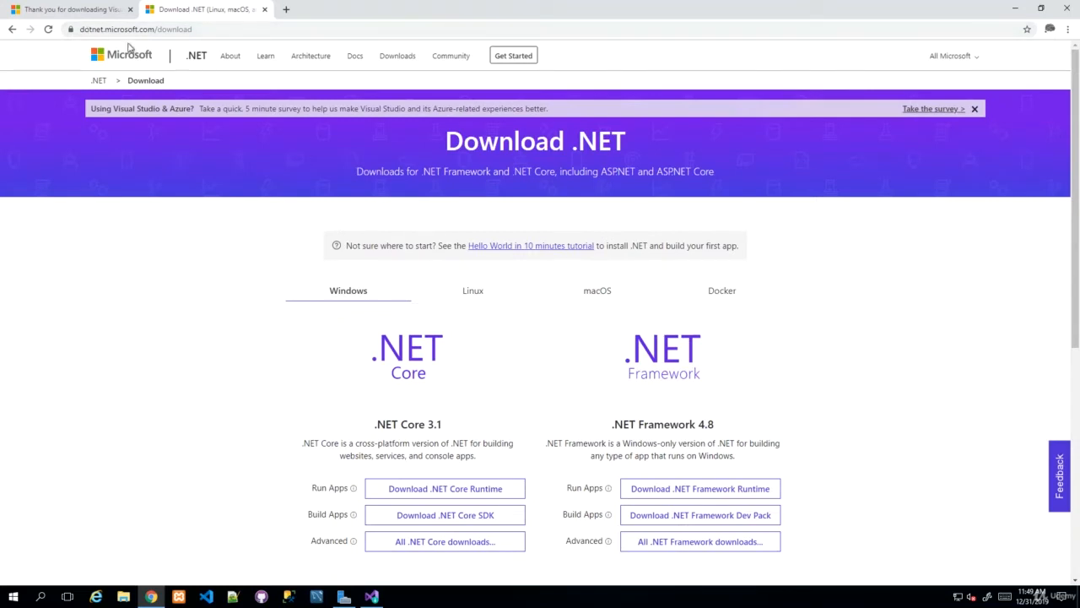
pyautogui.doubleClick(91, 31)
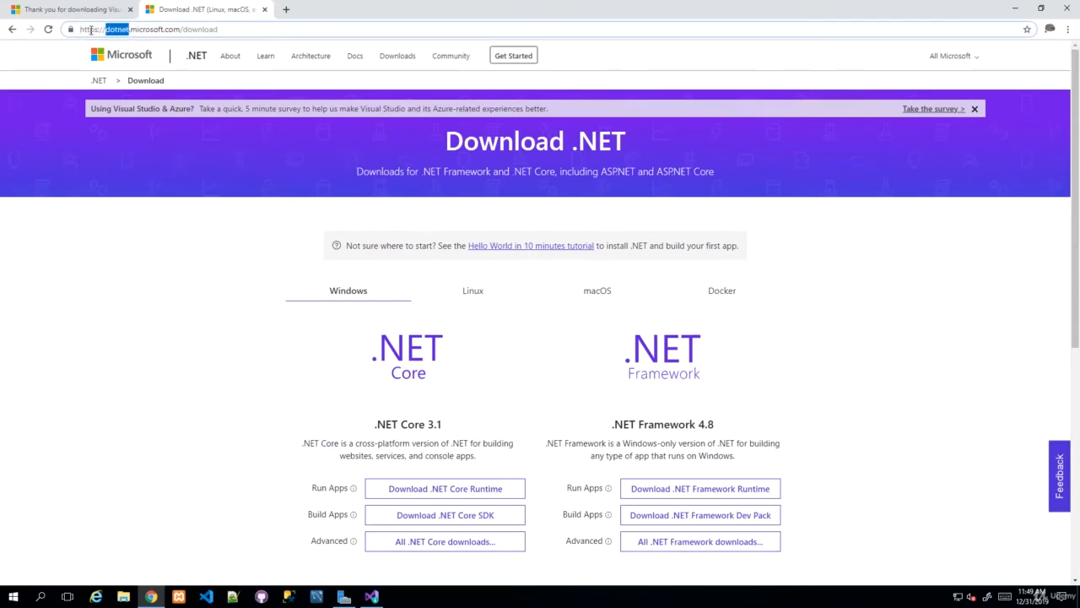
pyautogui.doubleClick(152, 31)
pyautogui.doubleClick(173, 31)
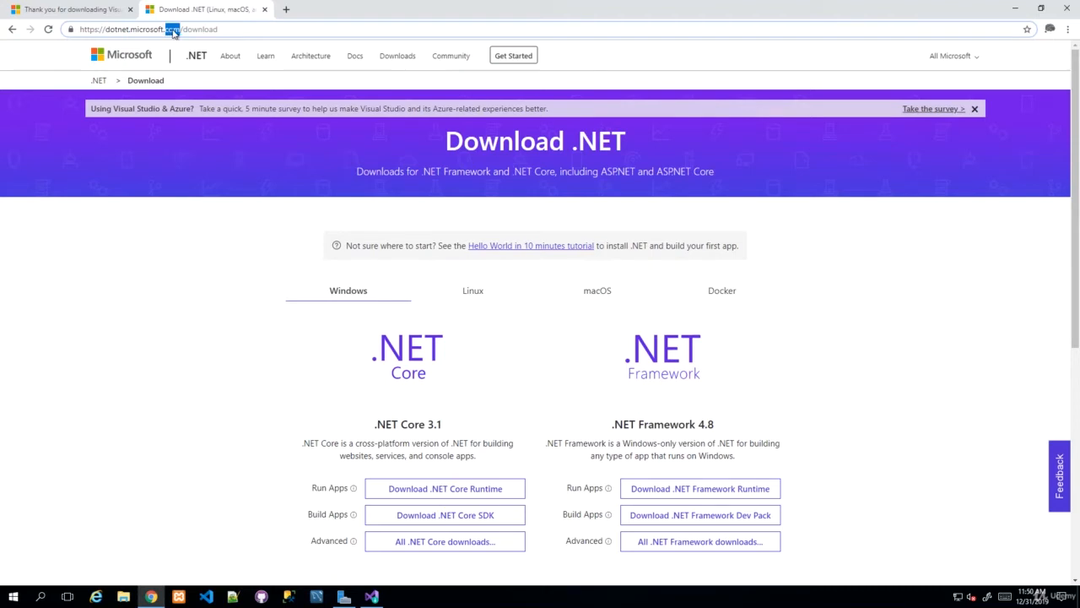
pyautogui.doubleClick(199, 29)
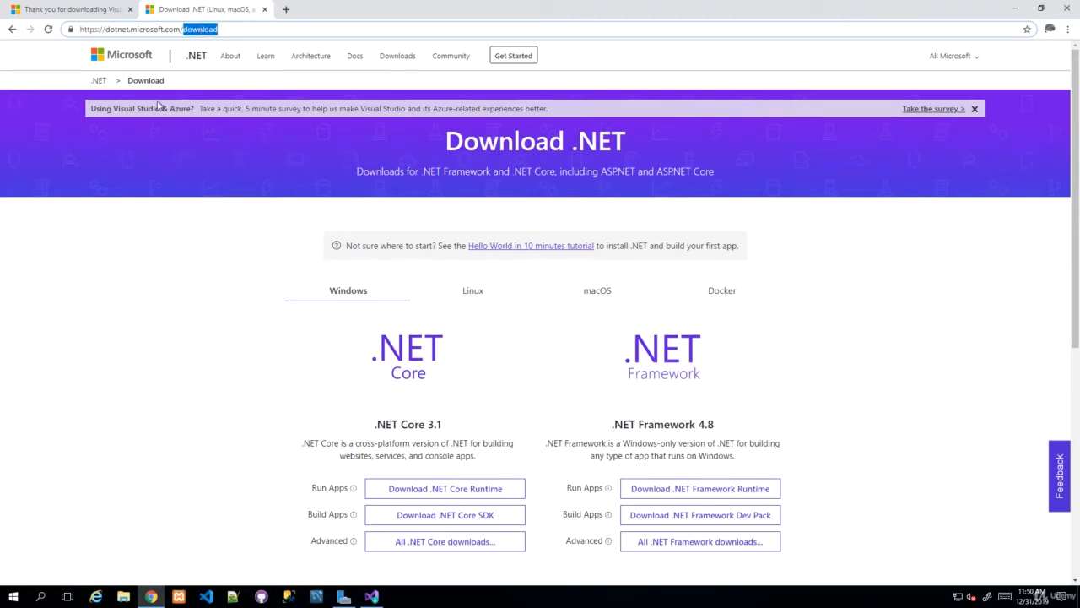
pyautogui.click(222, 328)
# Step: Scroll down and highlight the .NET Core 3.1 and .NET Framework 4.8 headings
pyautogui.scroll(-1, 231, 323)
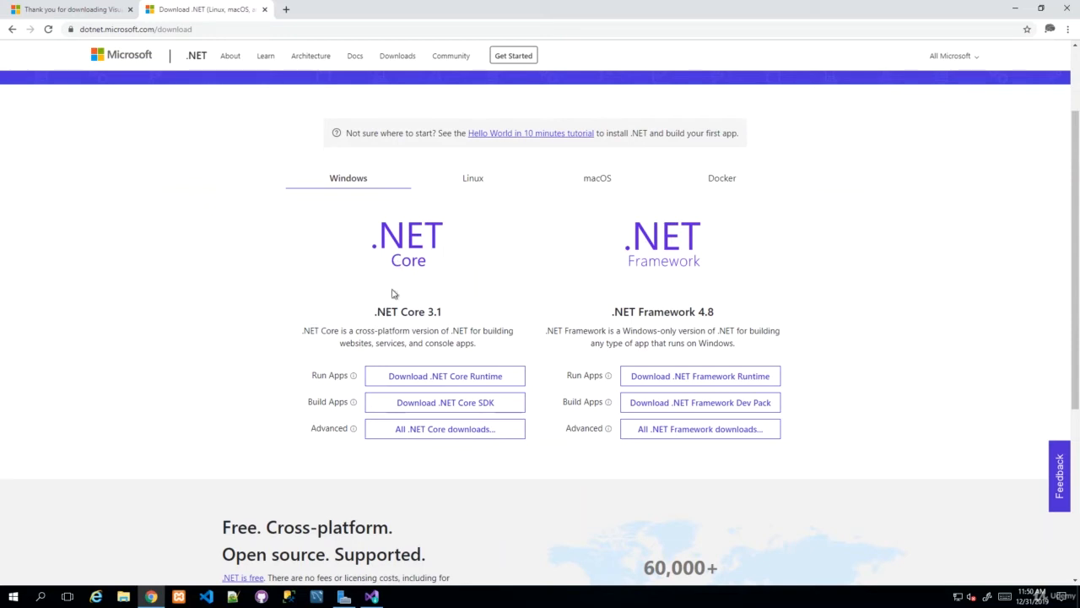
pyautogui.moveTo(427, 311); pyautogui.dragTo(454, 316)
pyautogui.click(454, 315)
pyautogui.moveTo(613, 315); pyautogui.dragTo(735, 319)
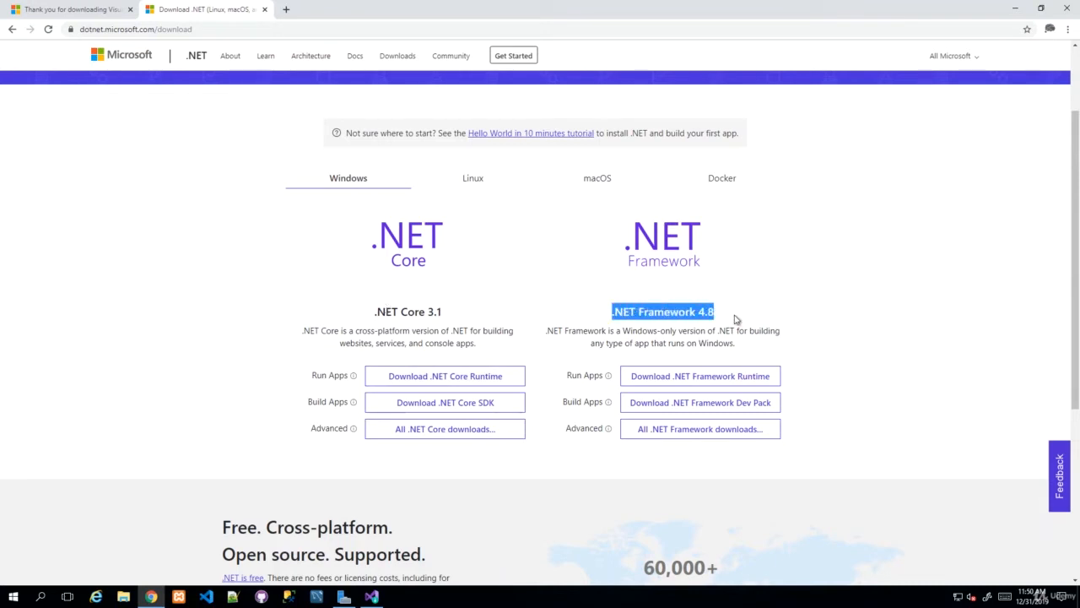
pyautogui.click(735, 319)
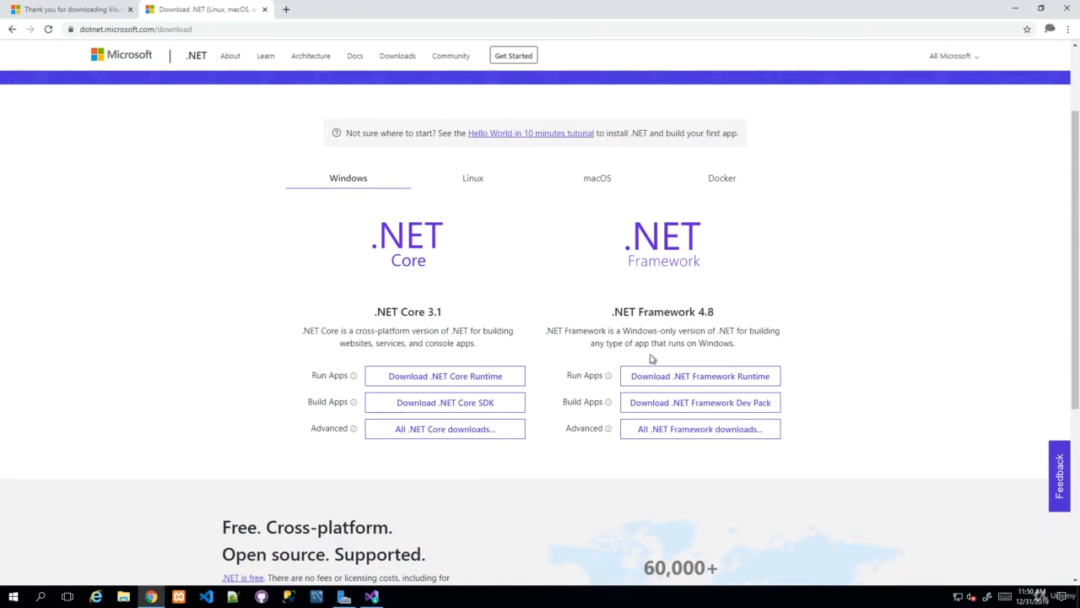
pyautogui.doubleClick(661, 307)
pyautogui.click(719, 314)
pyautogui.tripleClick(743, 316)
pyautogui.click(677, 337)
pyautogui.moveTo(375, 313); pyautogui.dragTo(450, 317)
pyautogui.click(450, 318)
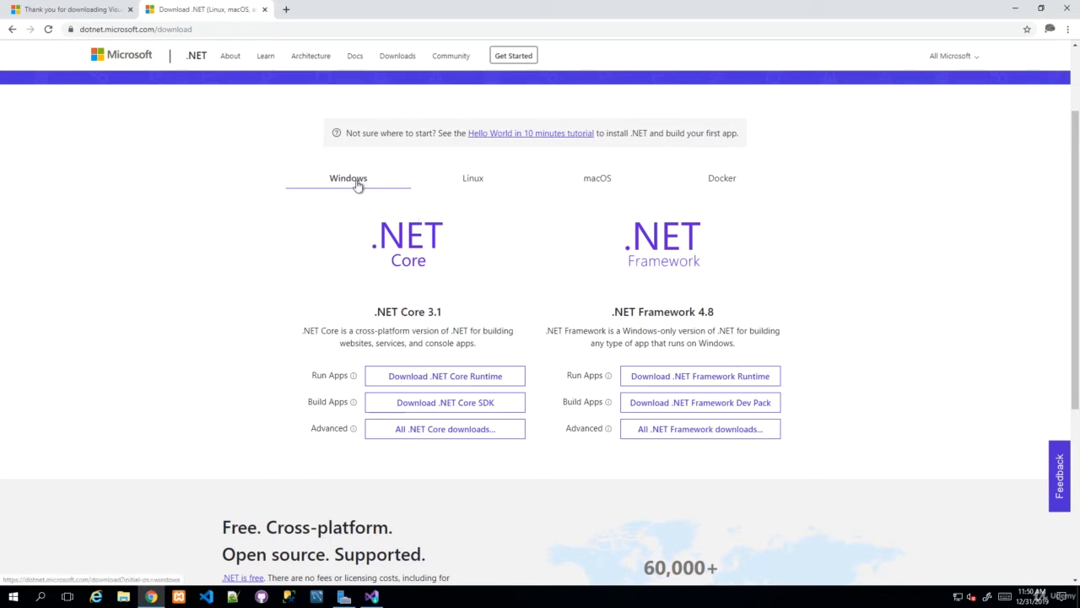
# Step: Compare the Linux, macOS and Docker download options, ending back on Windows
pyautogui.click(474, 180)
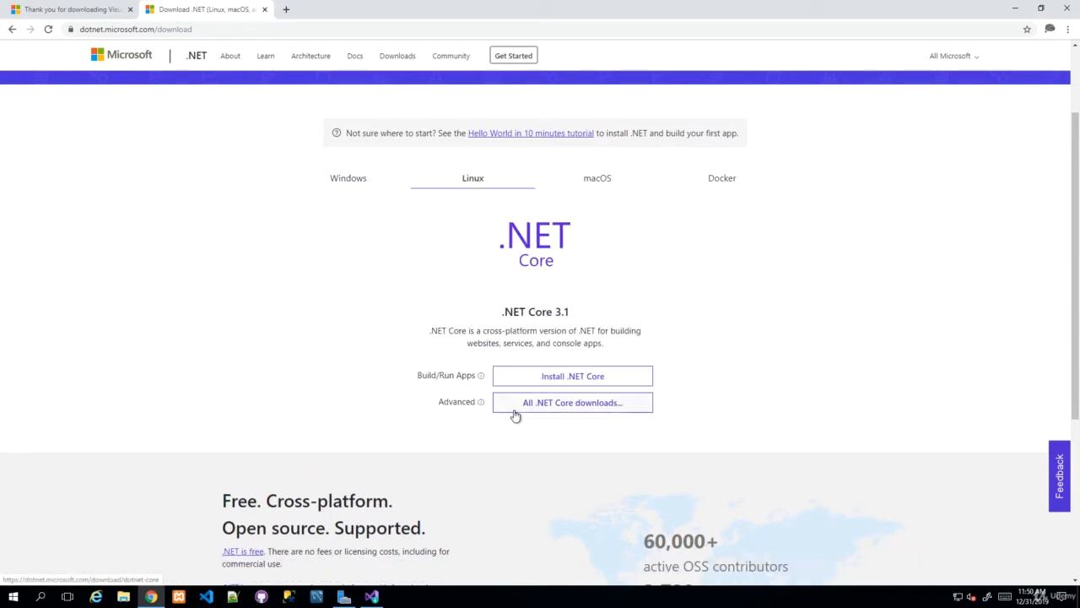
pyautogui.click(609, 183)
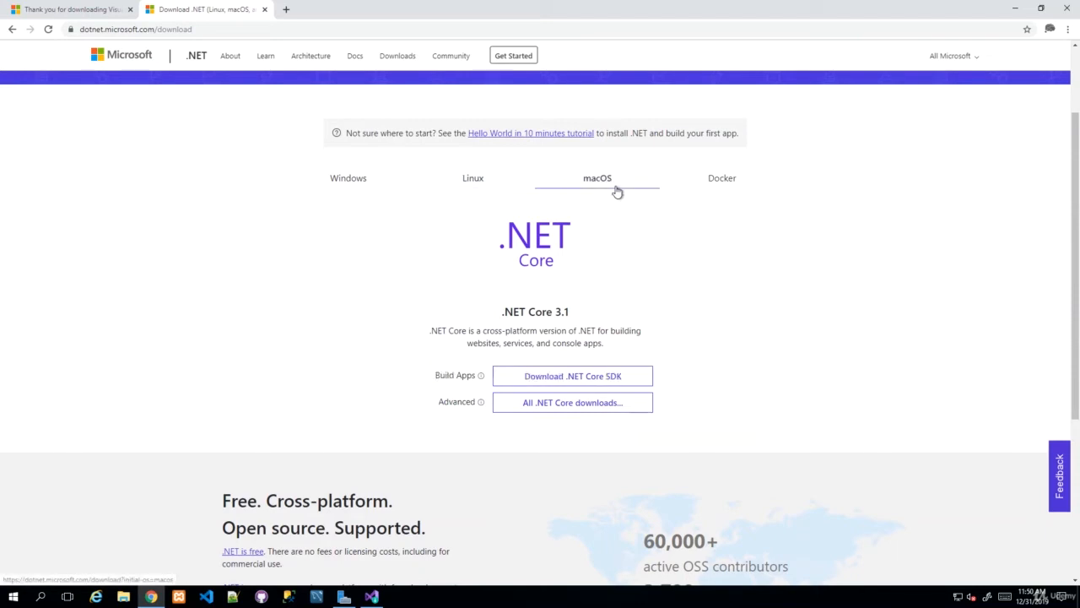
pyautogui.click(740, 181)
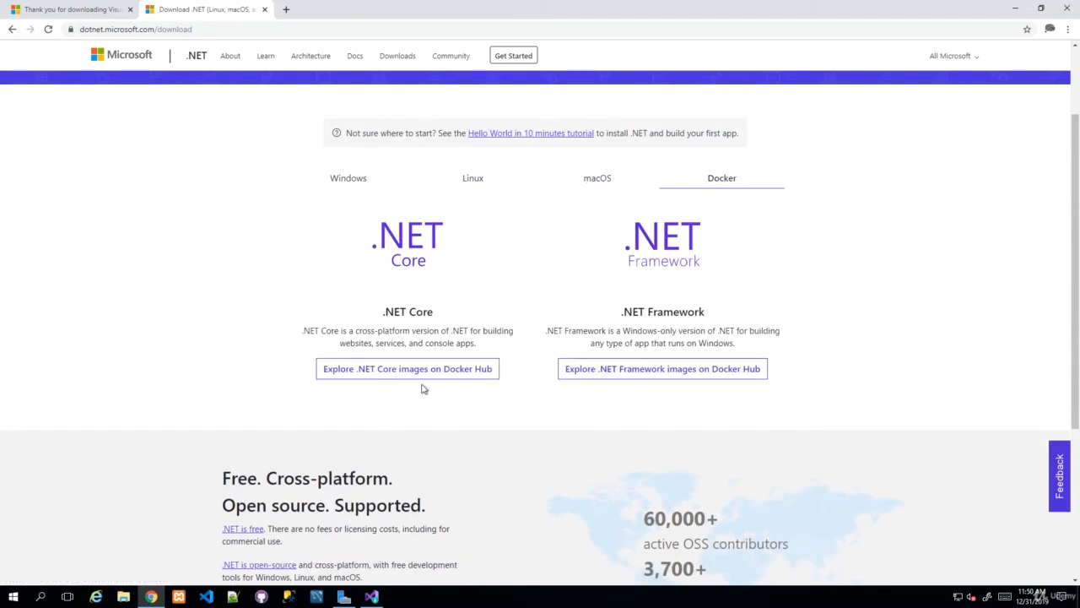
pyautogui.click(339, 183)
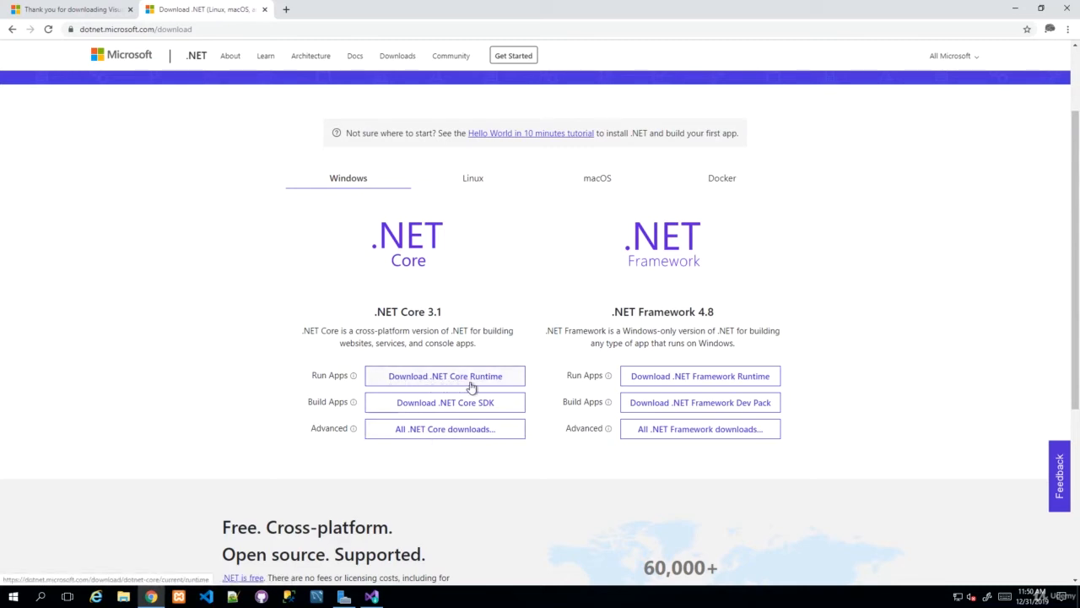
# Step: Download the x64 .NET Core 3.1 Desktop Runtime, install it, and close the installer
pyautogui.click(438, 378)
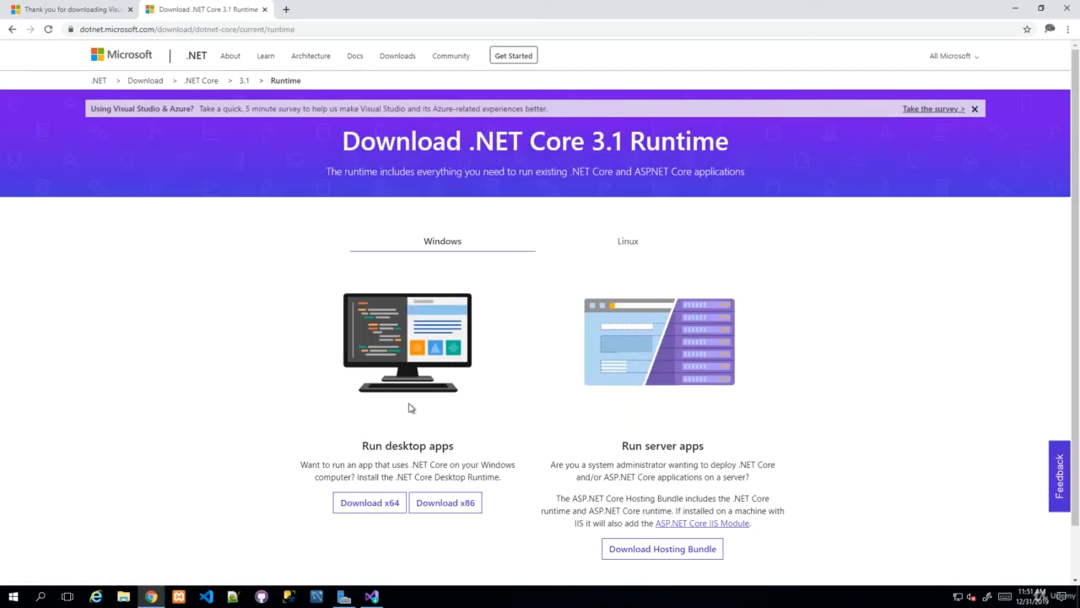
pyautogui.scroll(-1, 408, 405)
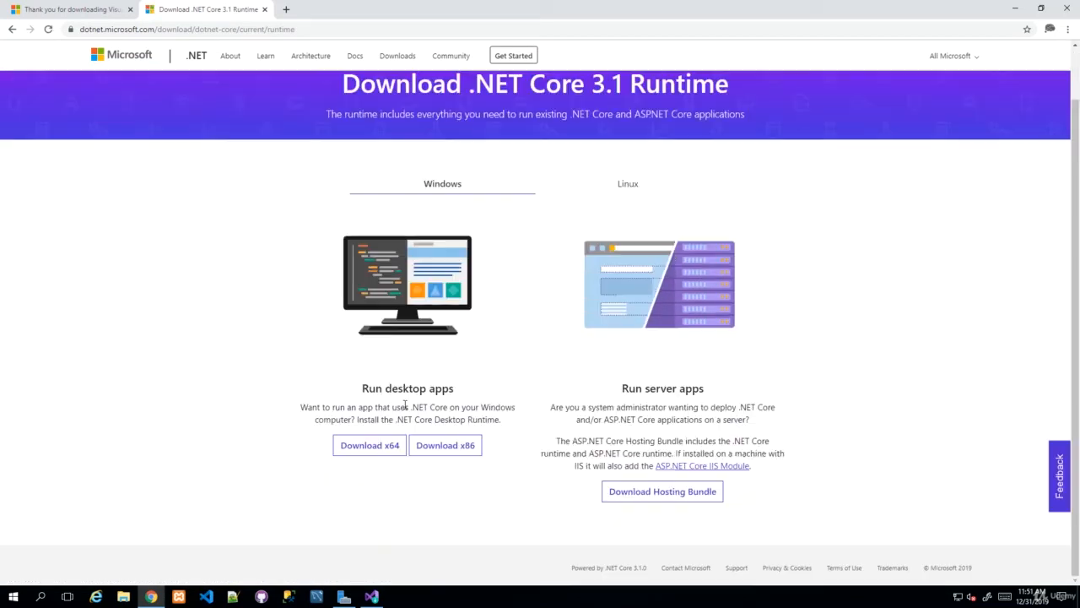
pyautogui.click(372, 446)
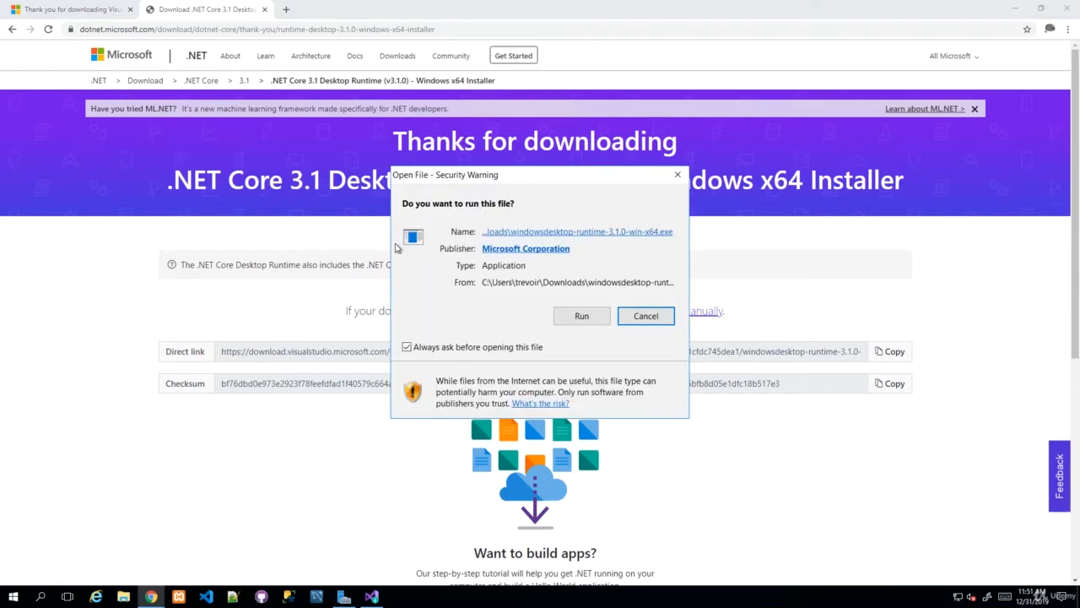
pyautogui.click(561, 322)
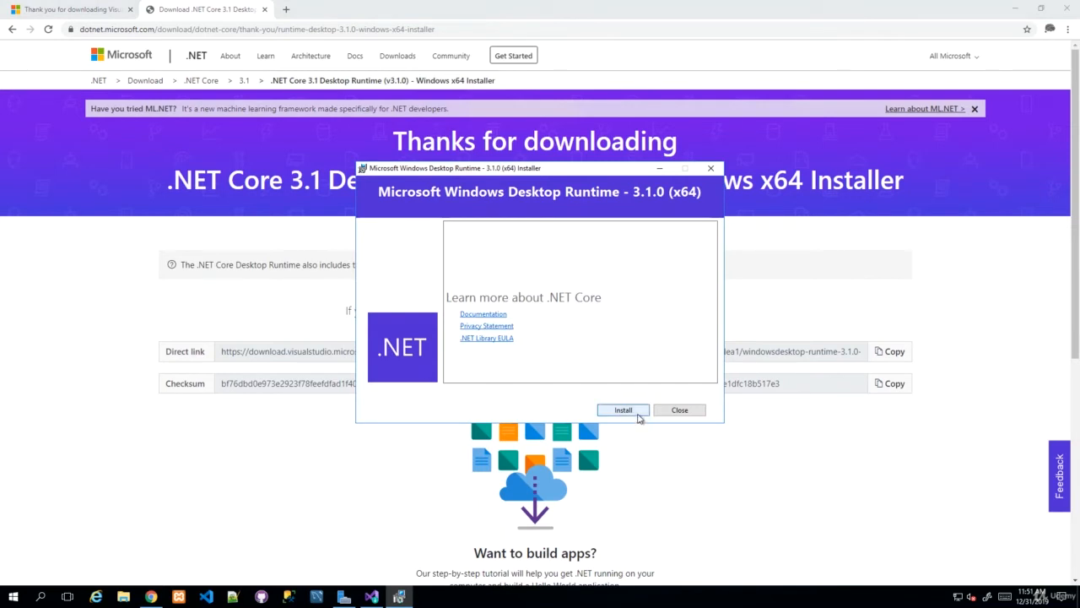
pyautogui.click(623, 410)
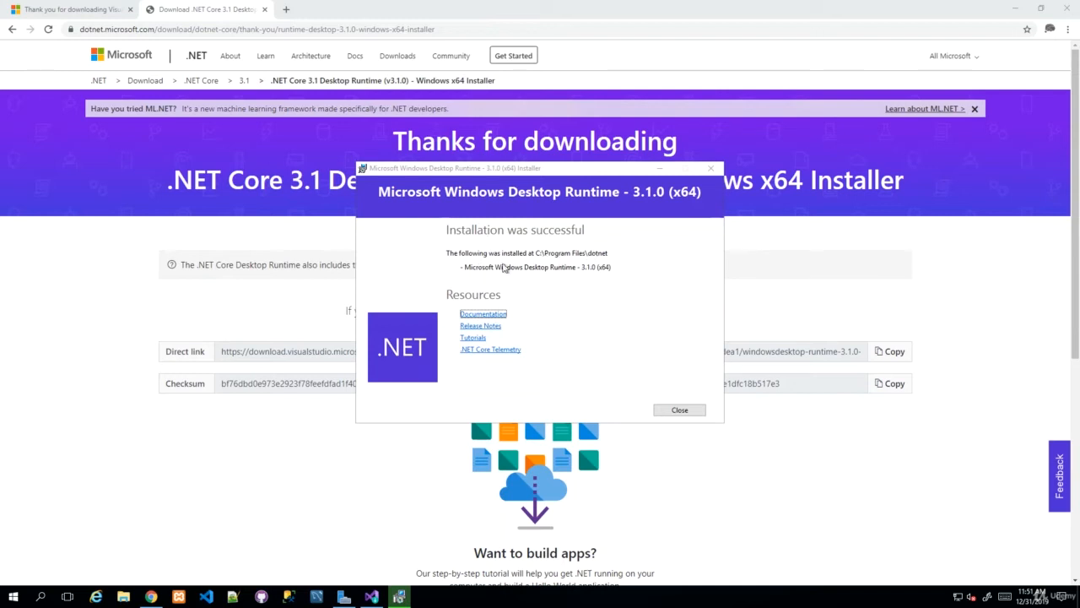
pyautogui.click(694, 413)
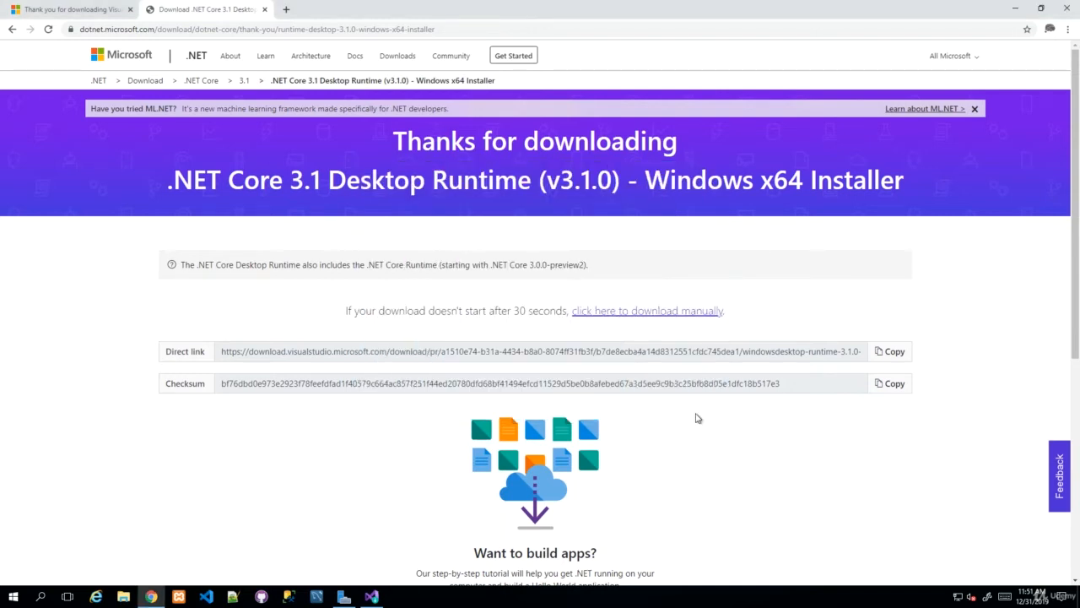
# Step: Go back to the main .NET download page, then download and open the .NET Core 3.1 SDK installer
pyautogui.click(12, 31)
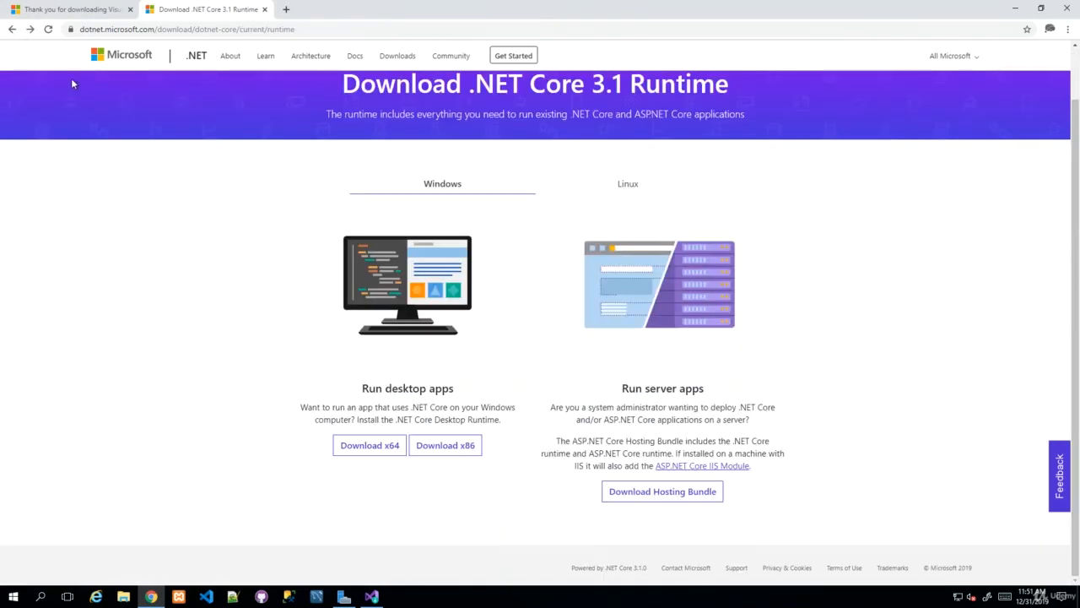
pyautogui.click(12, 30)
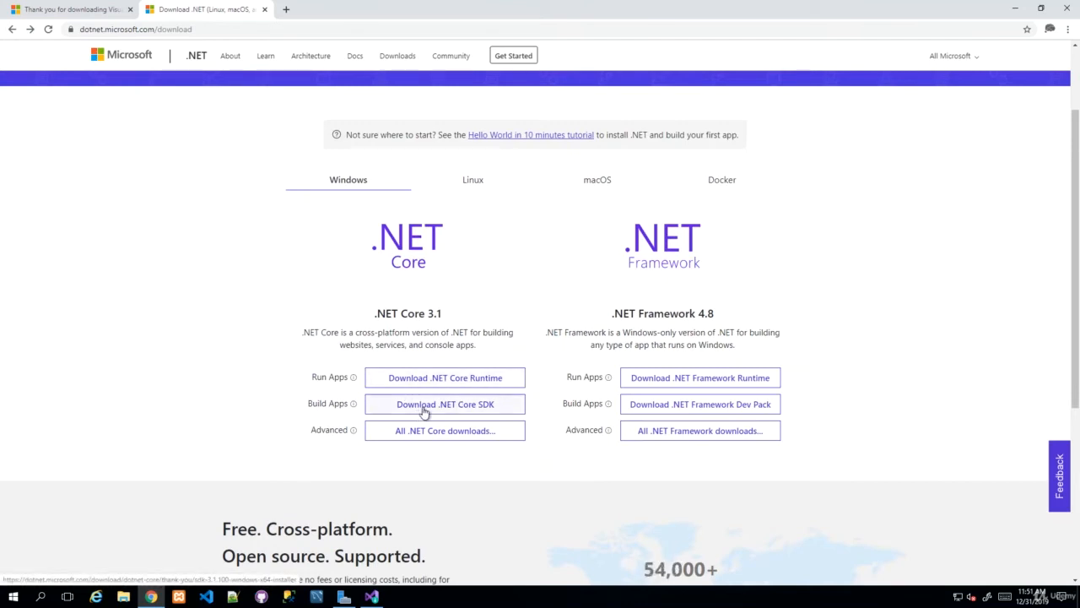
pyautogui.click(425, 411)
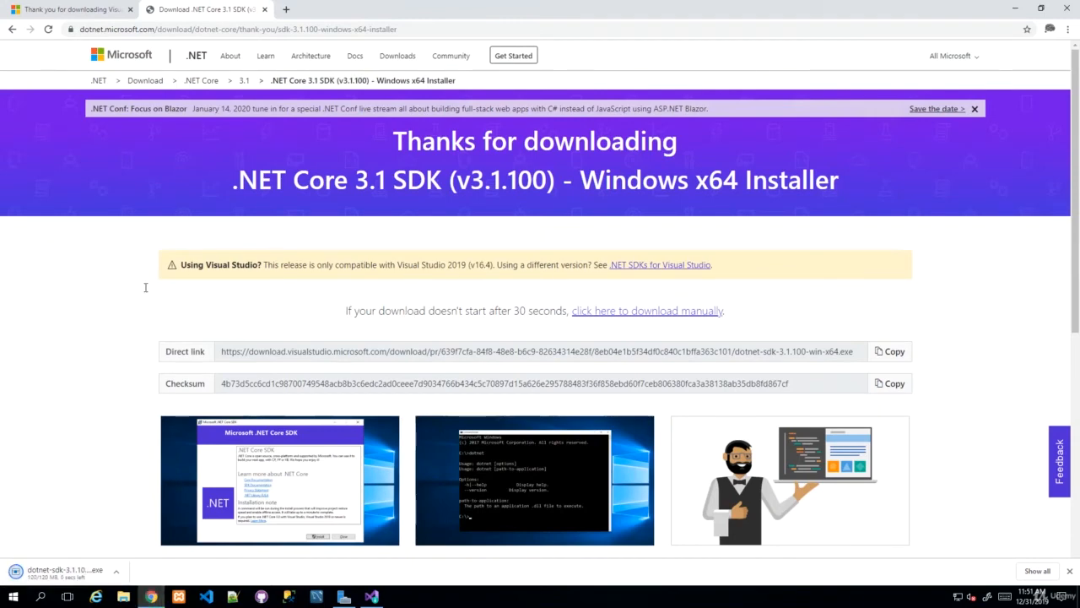
pyautogui.click(63, 574)
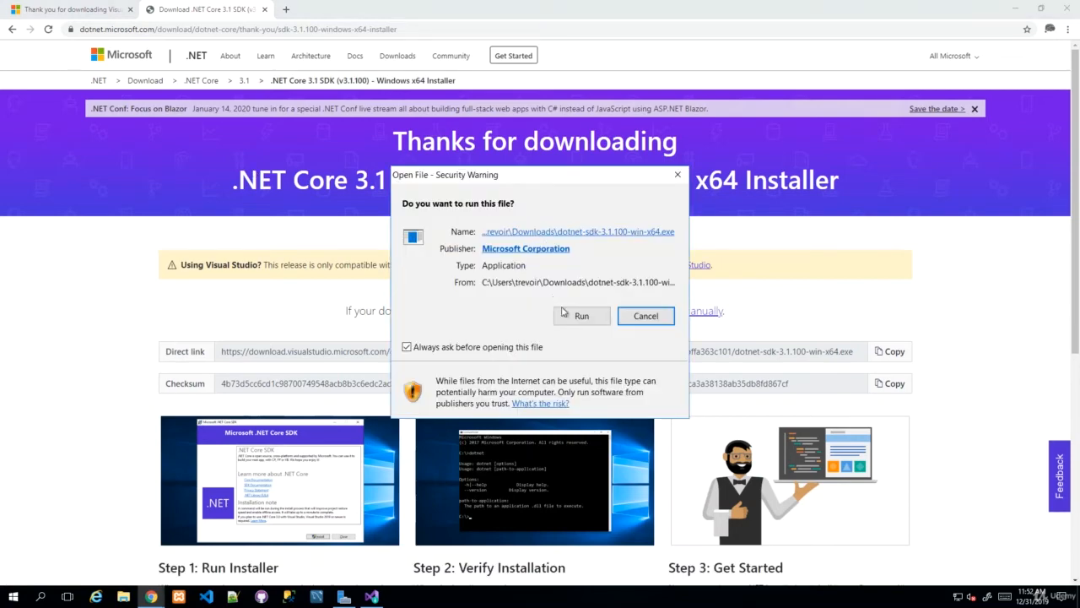
# Step: Install .NET Core SDK 3.1.100 to C:\Program Files\dotnet and close the installer
pyautogui.click(576, 318)
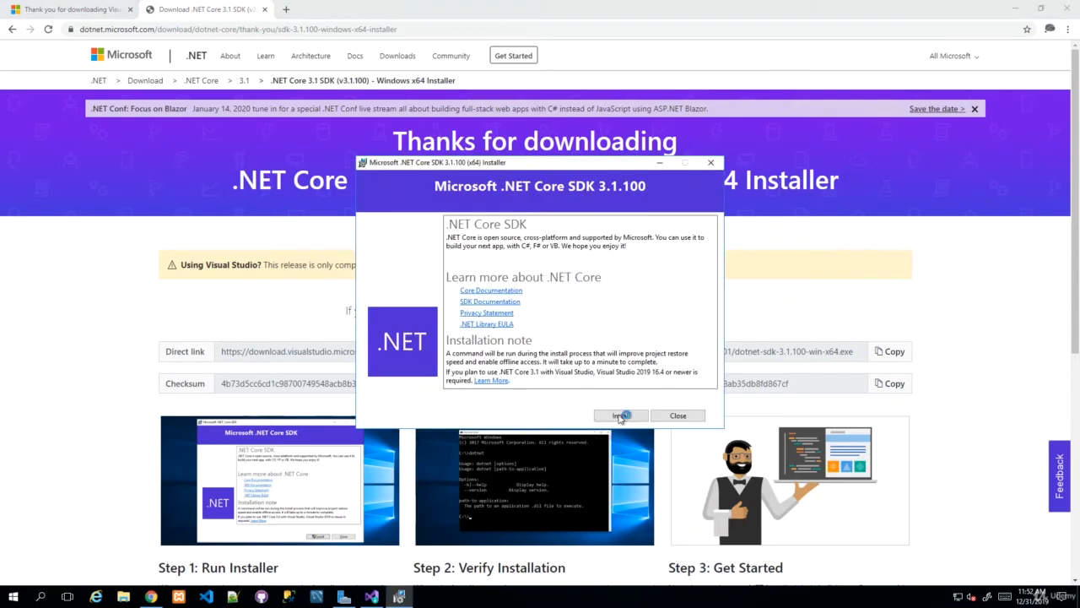
pyautogui.click(626, 415)
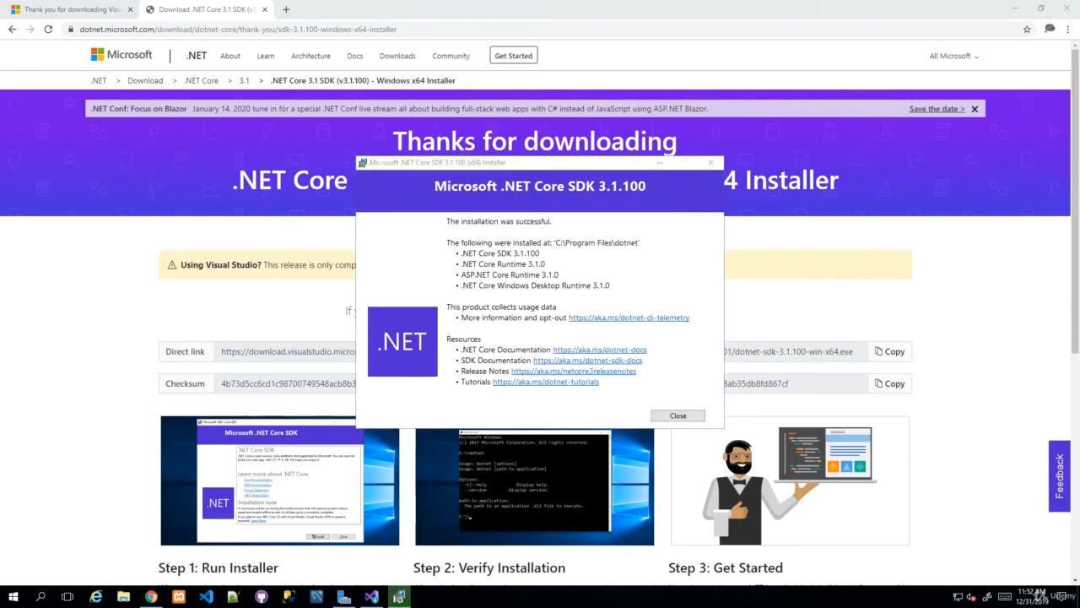
pyautogui.click(583, 243)
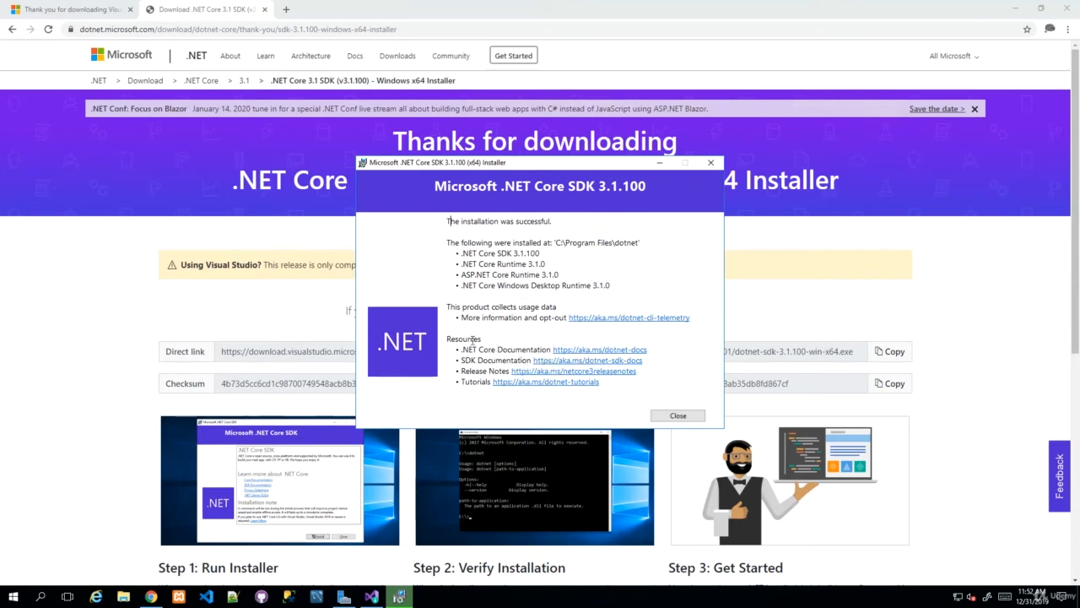
pyautogui.click(677, 416)
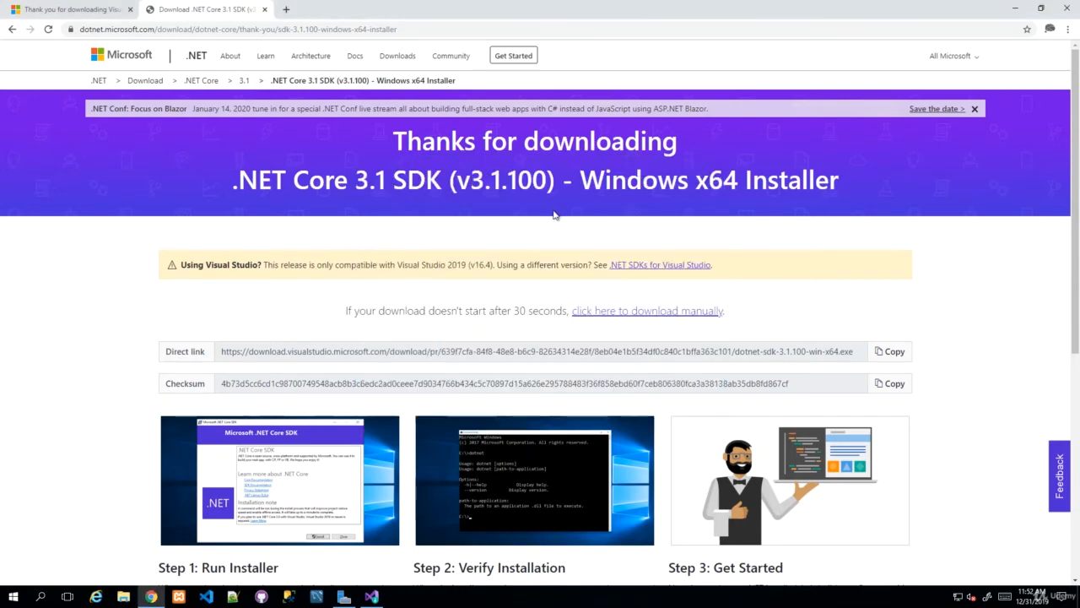
# Step: Restart the Community 2019 setup from Visual Studio Installer, then launch Visual Studio 2019 from the taskbar
pyautogui.click(371, 596)
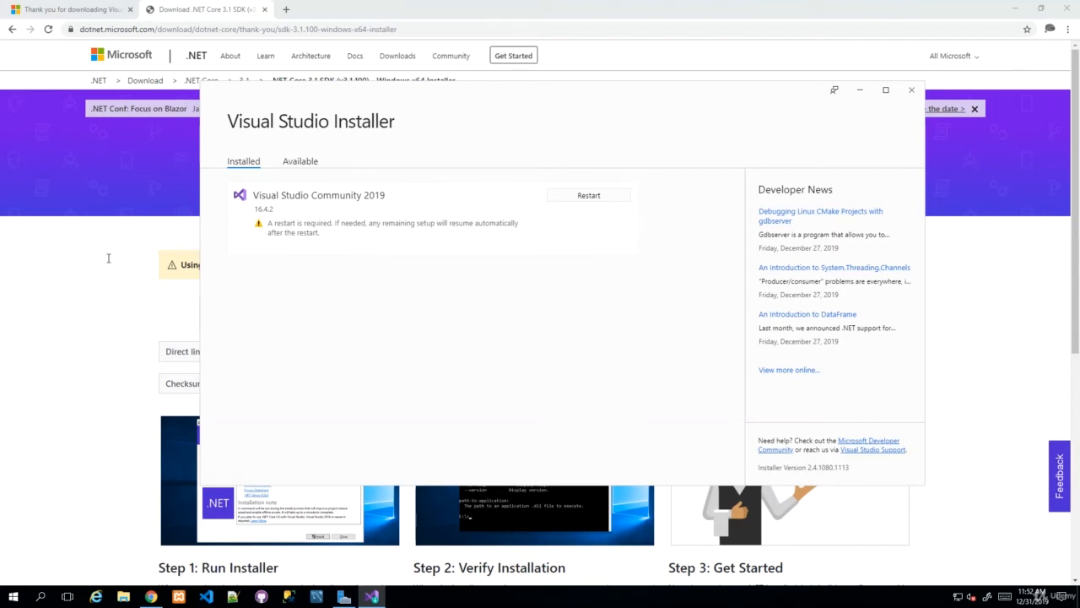
pyautogui.click(605, 197)
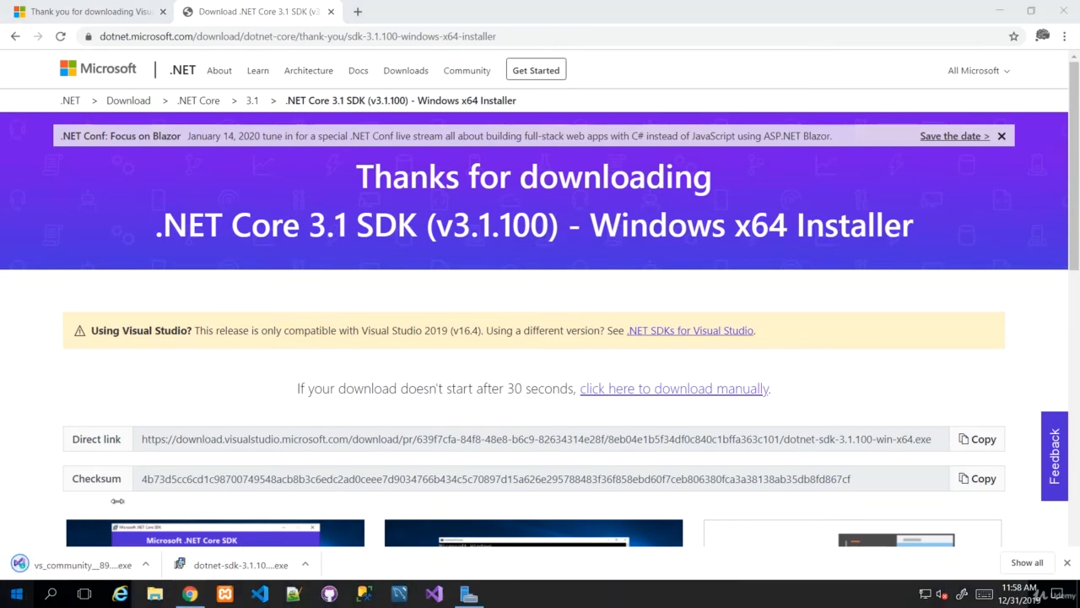
pyautogui.press('super')
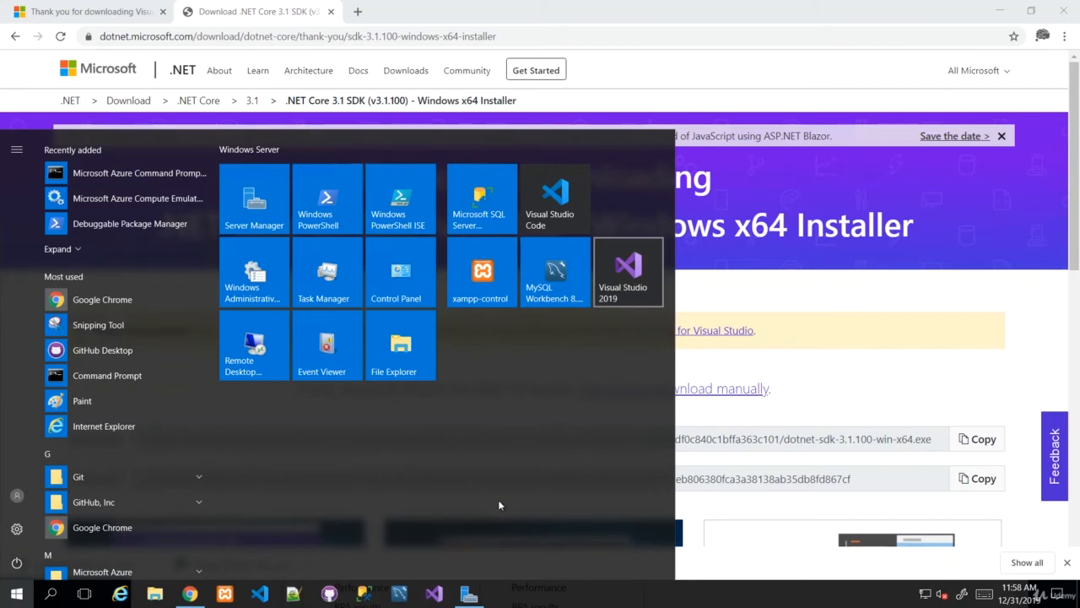
pyautogui.click(740, 325)
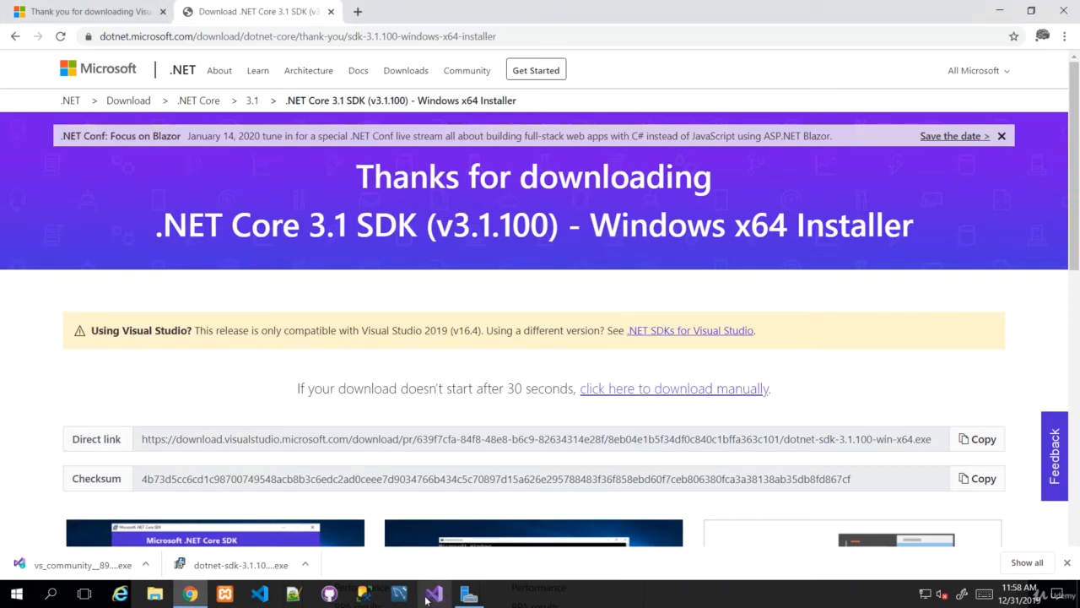
pyautogui.click(430, 595)
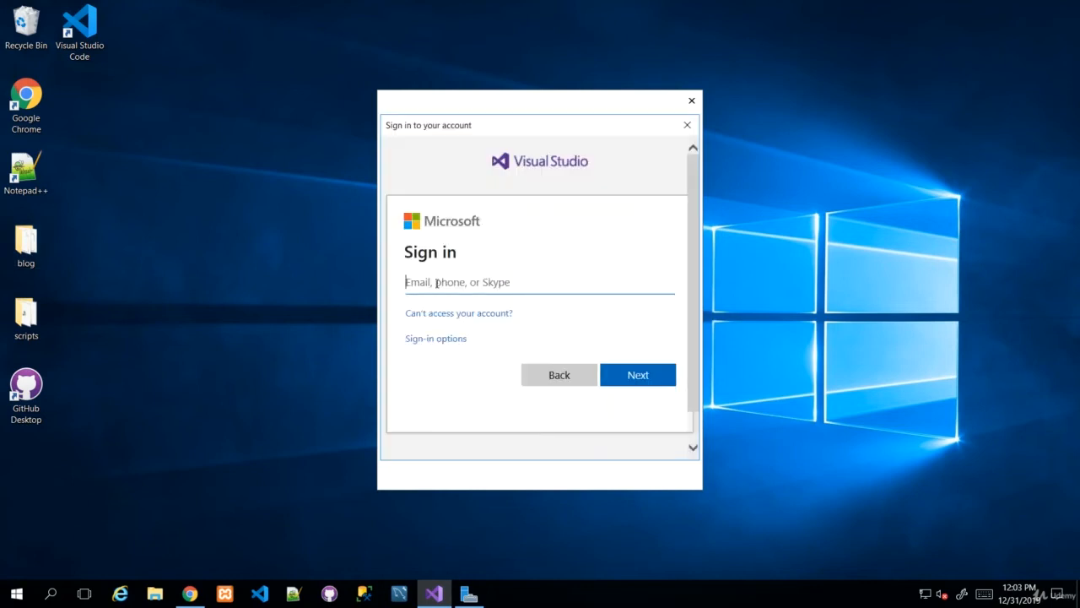
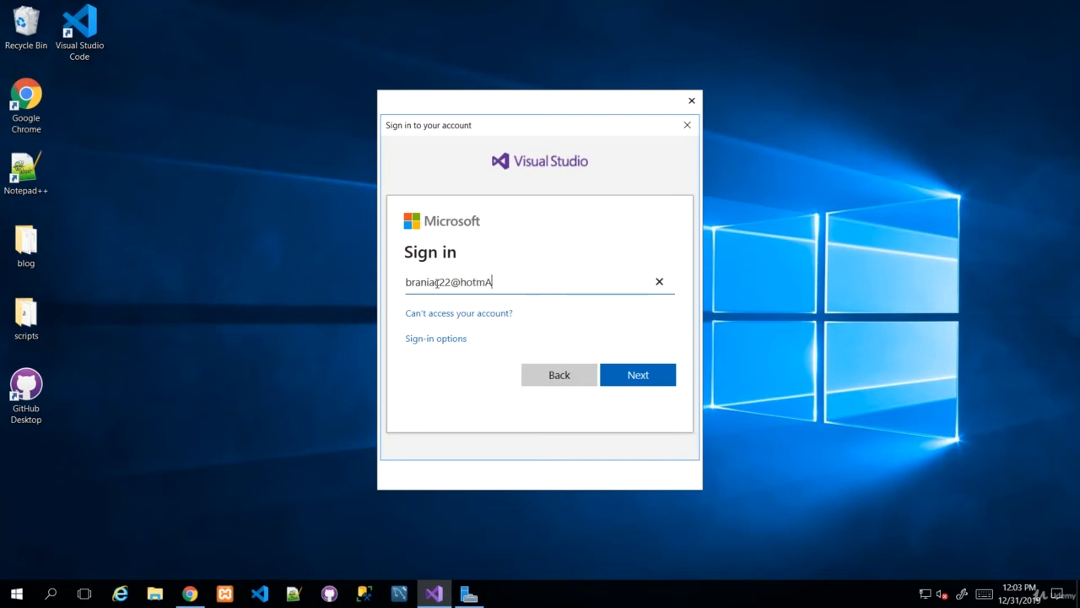
# Step: Enter the Microsoft account e-mail, fixing its mistyped domain, then the account password, and sign in
pyautogui.click(643, 381)
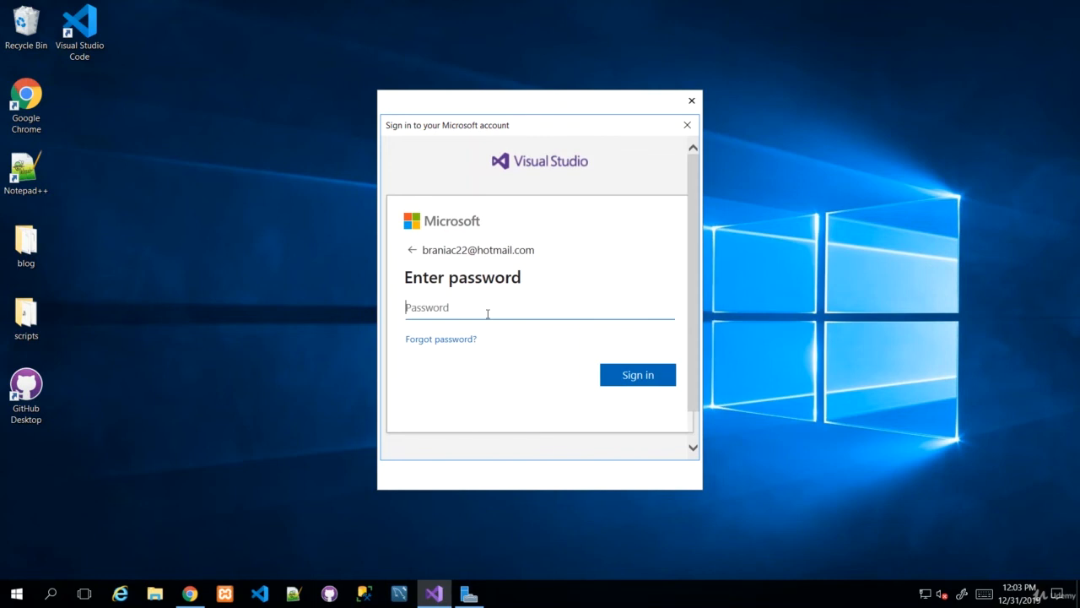
pyautogui.write('••••••••••••••')
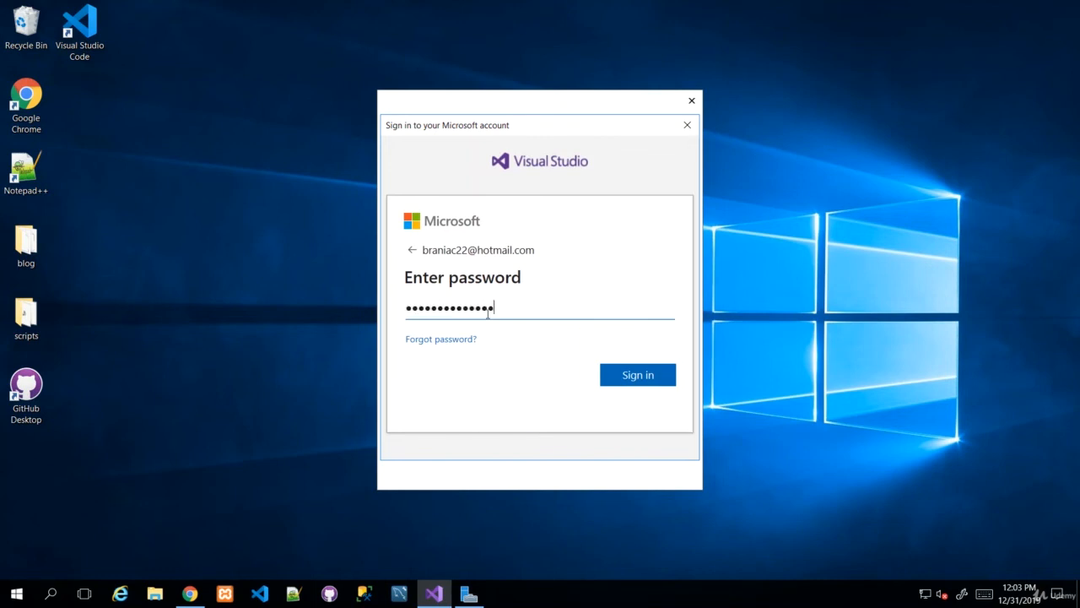
pyautogui.write('•')
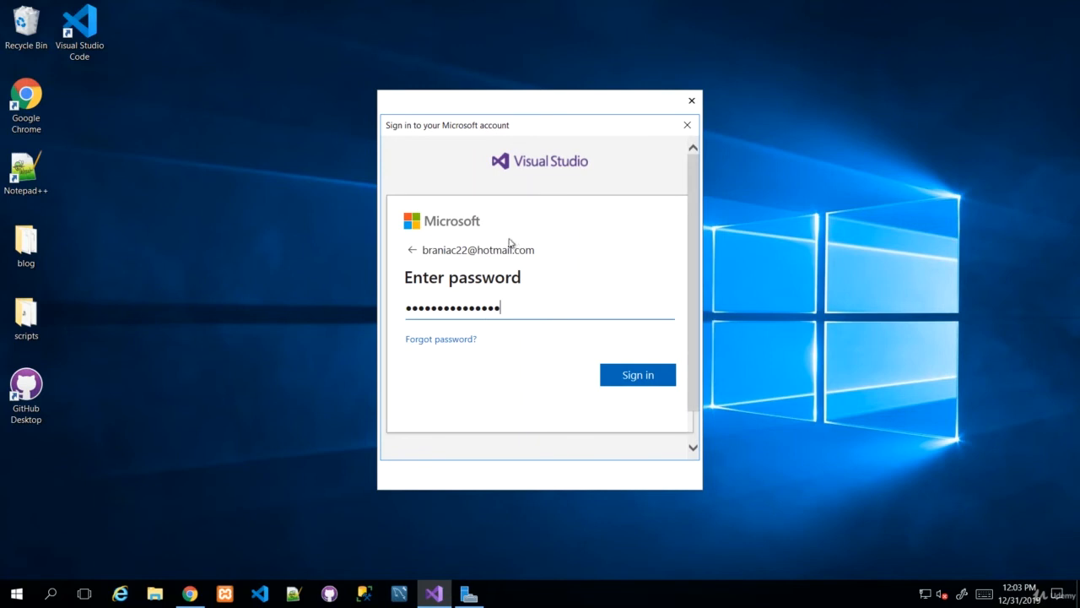
pyautogui.click(644, 377)
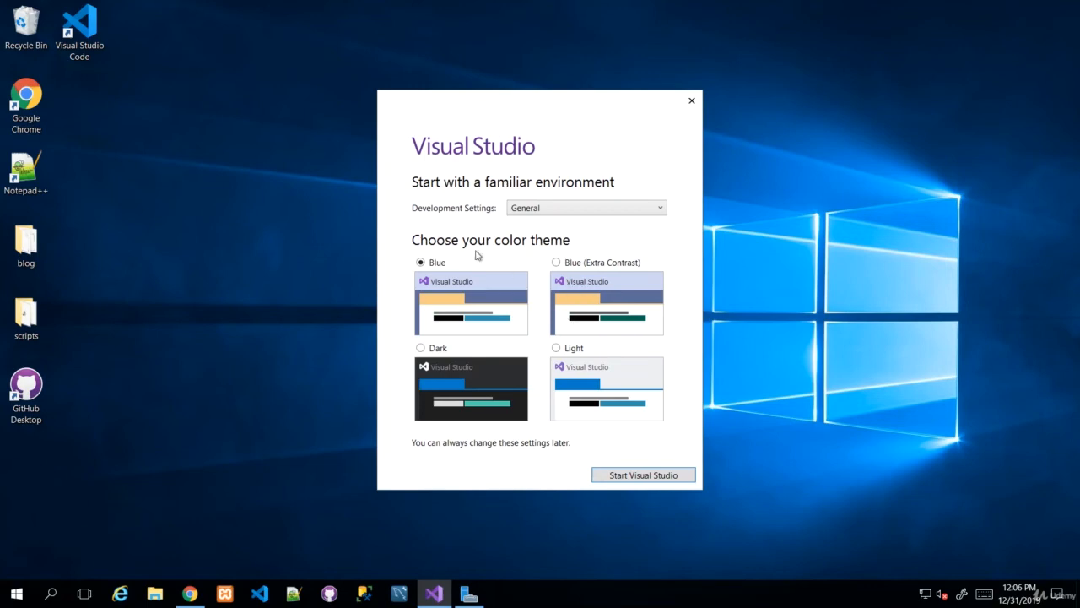
# Step: Set the colour theme to Dark and development settings to Web Development, then launch Visual Studio
pyautogui.click(425, 348)
pyautogui.click(559, 215)
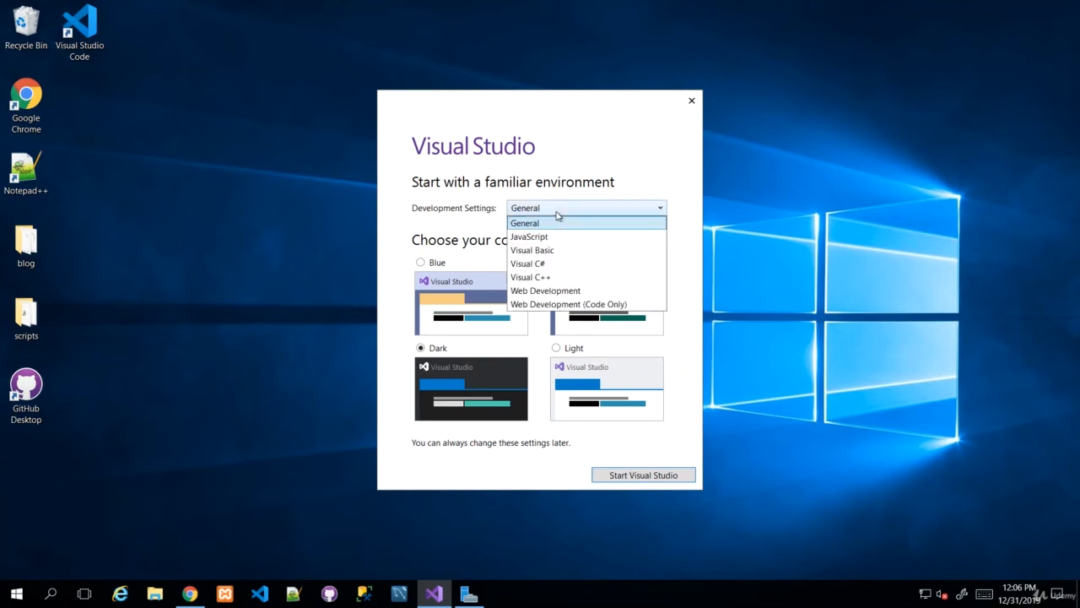
pyautogui.click(563, 291)
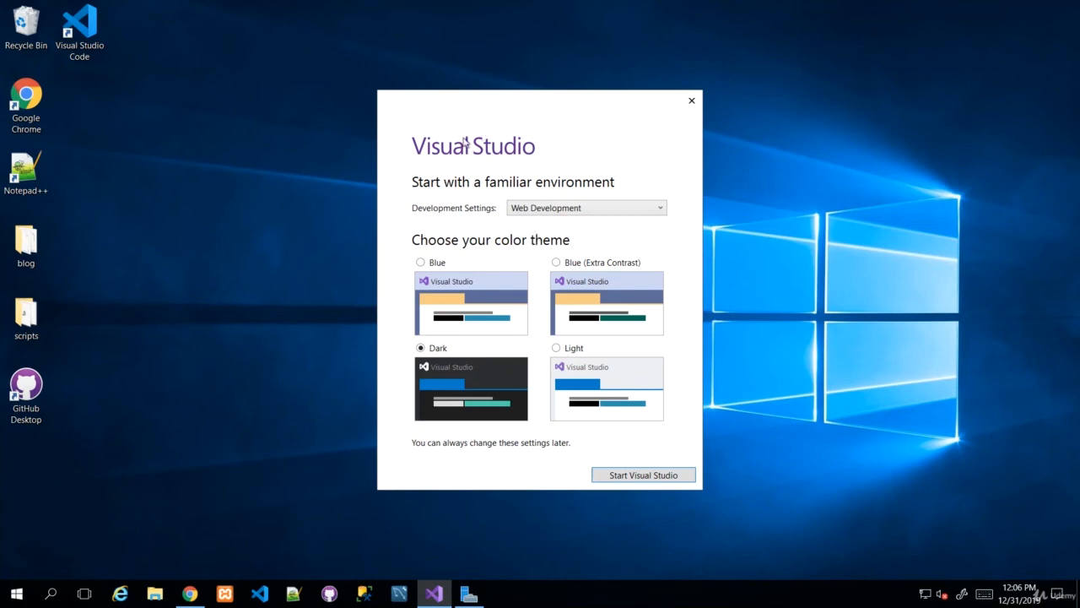
pyautogui.click(643, 477)
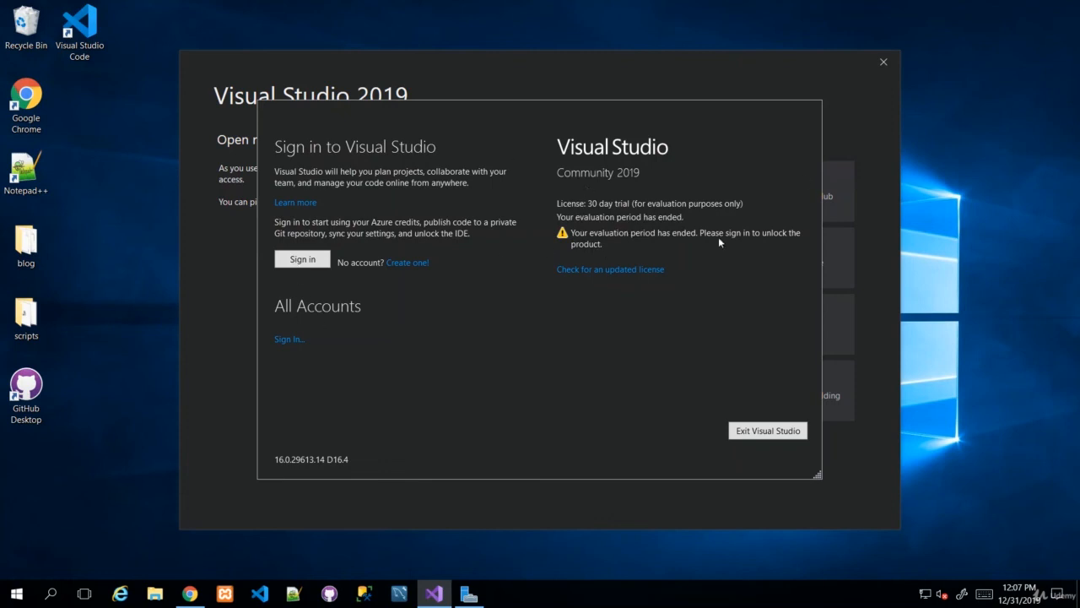
# Step: Sign in from the license dialog to unlock Visual Studio Community, then close the account window
pyautogui.click(309, 264)
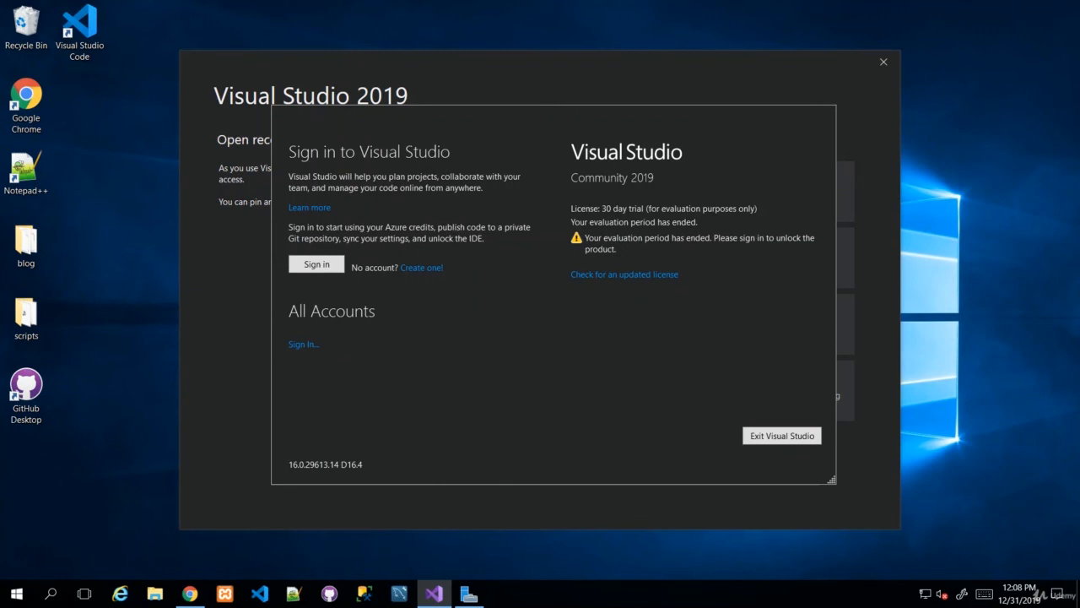
pyautogui.click(328, 269)
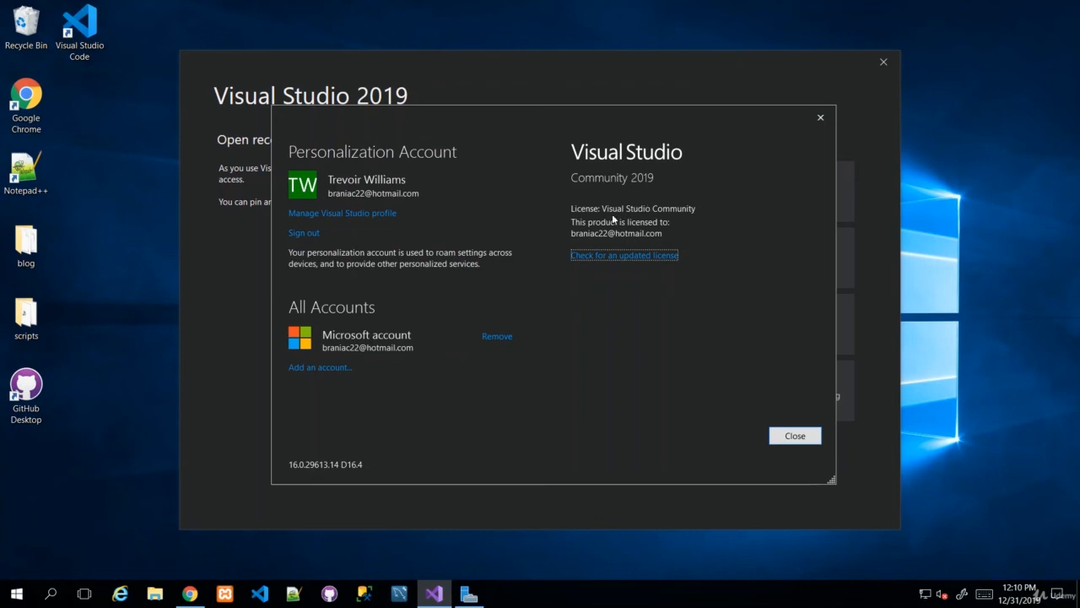
pyautogui.click(795, 436)
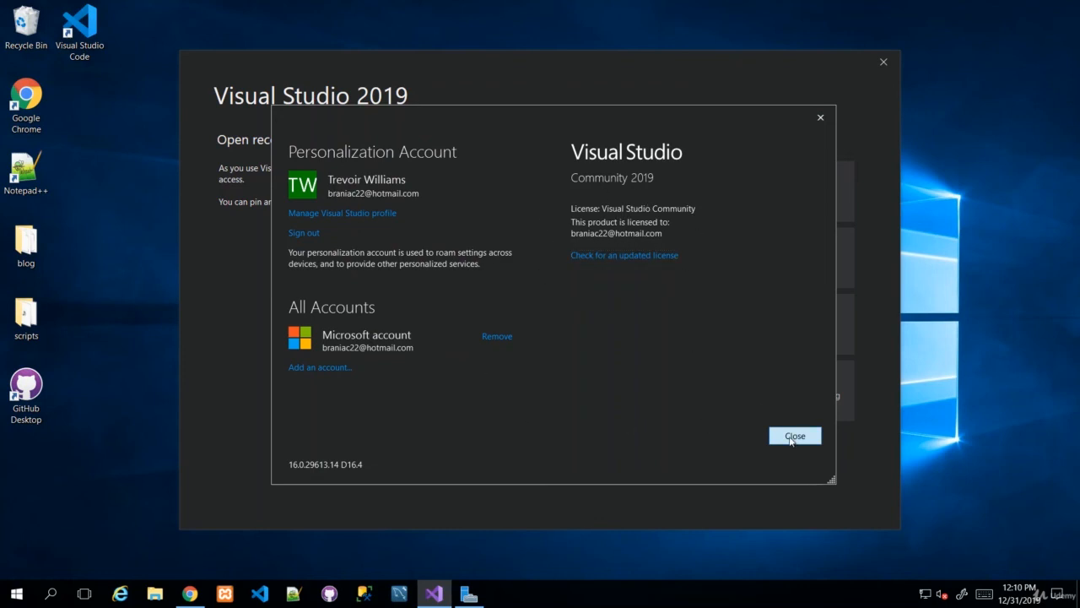